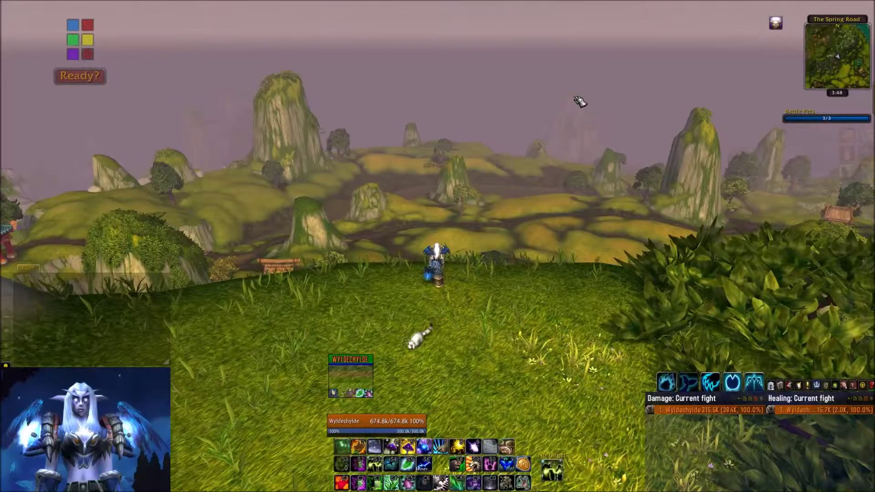
# Step: Enter /wa in chat to bring up WeakAuras Options on the New aura list
pyautogui.press('Return')
pyautogui.write('/wa')
pyautogui.press('Return')
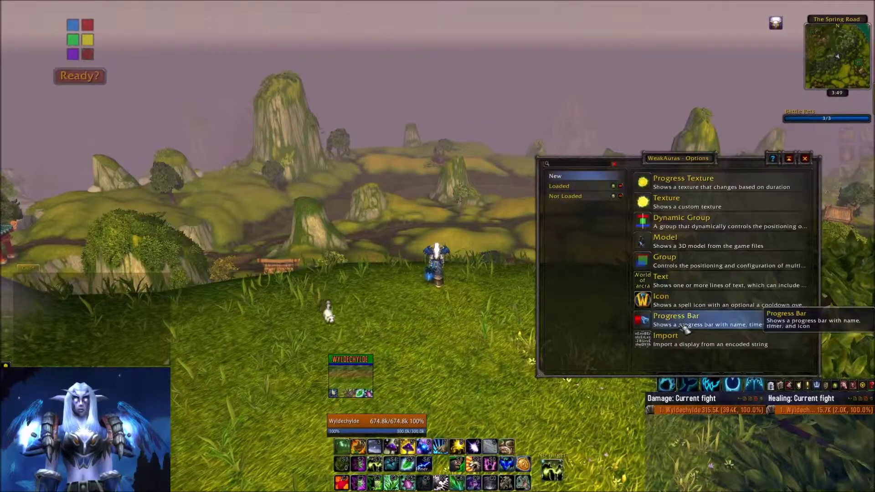
# Step: Create a Progress Texture aura and name it Harmony
pyautogui.click(730, 191)
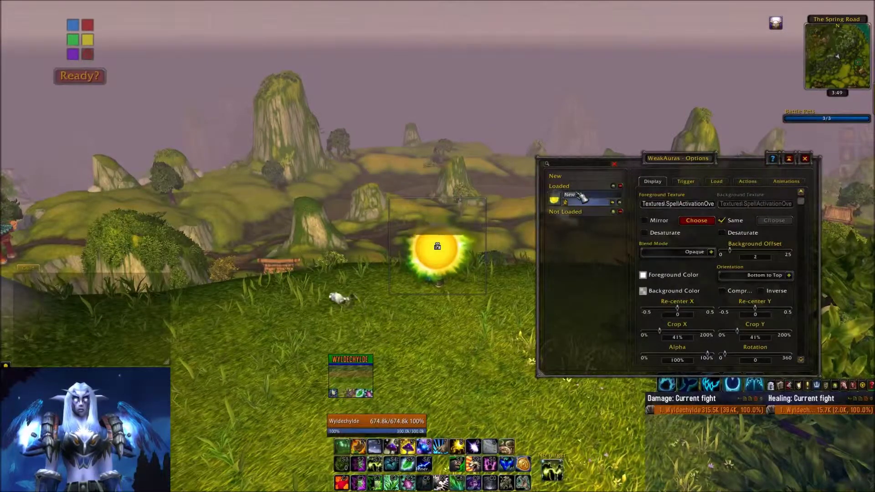
pyautogui.write('Harmony')
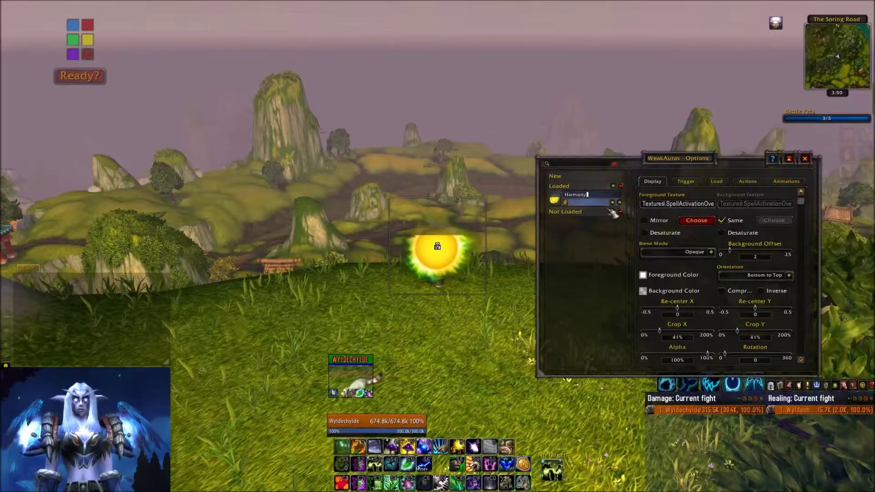
pyautogui.press('Return')
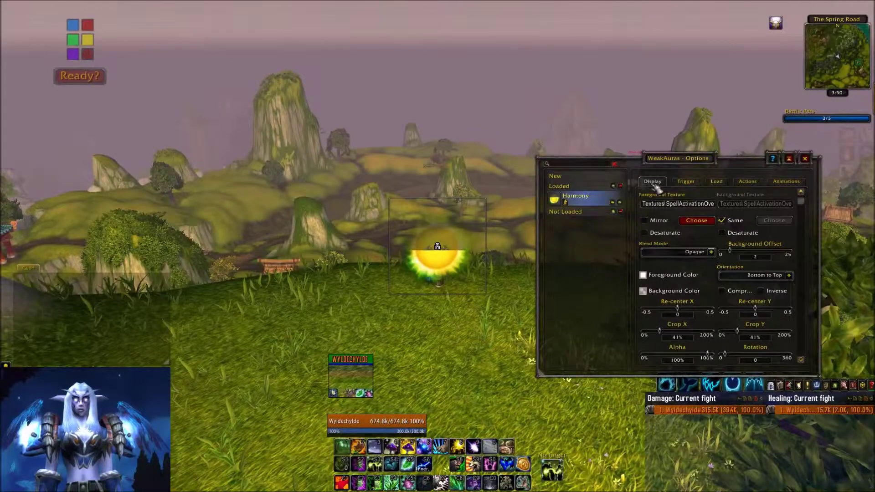
pyautogui.click(681, 182)
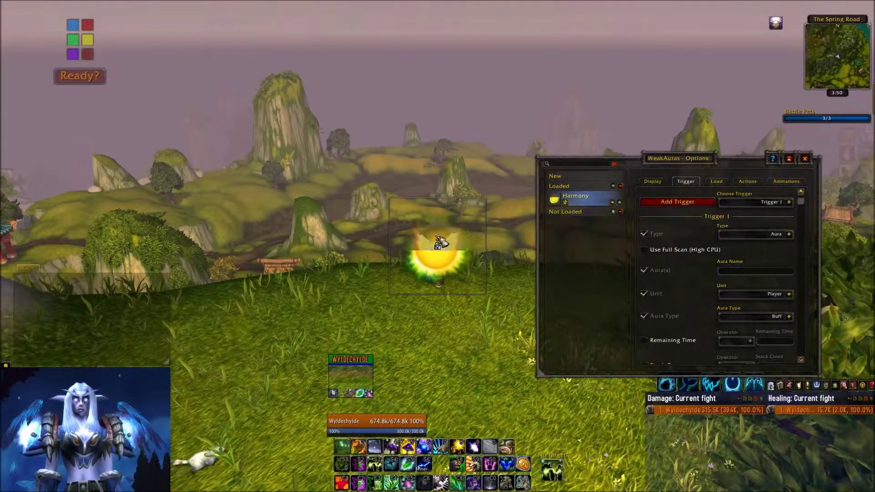
pyautogui.click(721, 183)
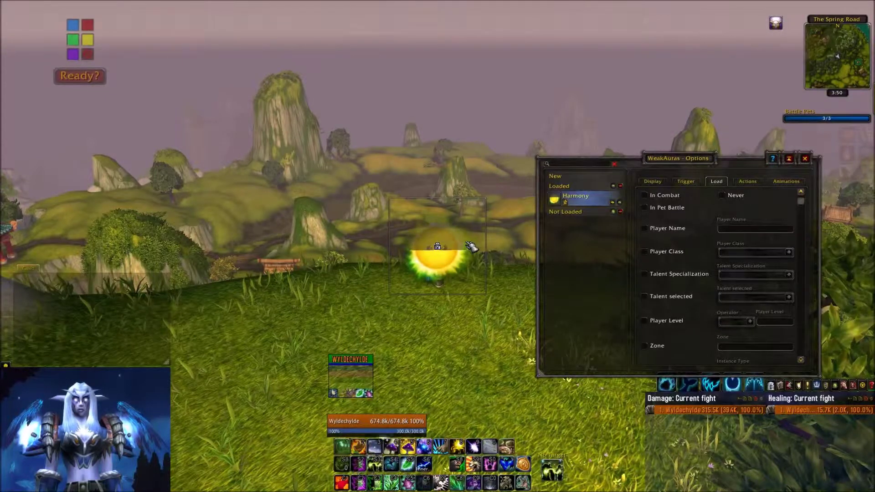
pyautogui.click(763, 182)
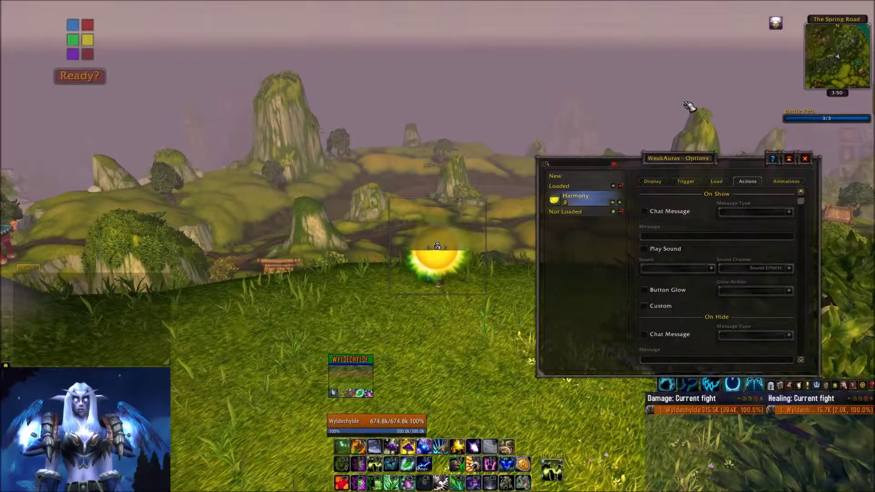
pyautogui.click(788, 182)
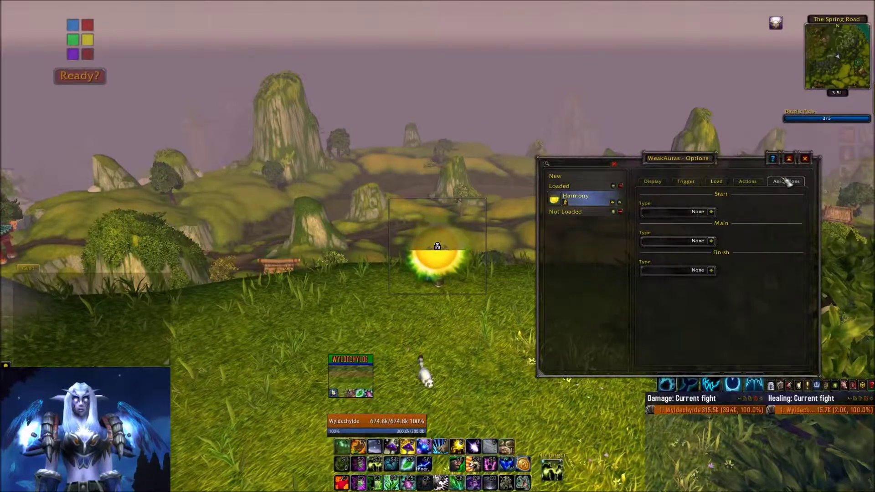
pyautogui.click(656, 182)
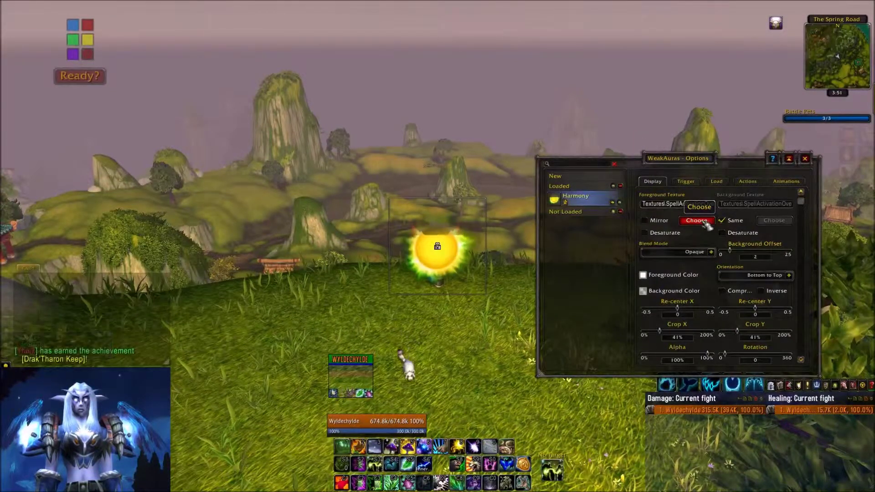
# Step: Pick the Runed Text On Ring texture from the PowerAuras Heads-Up category
pyautogui.click(707, 223)
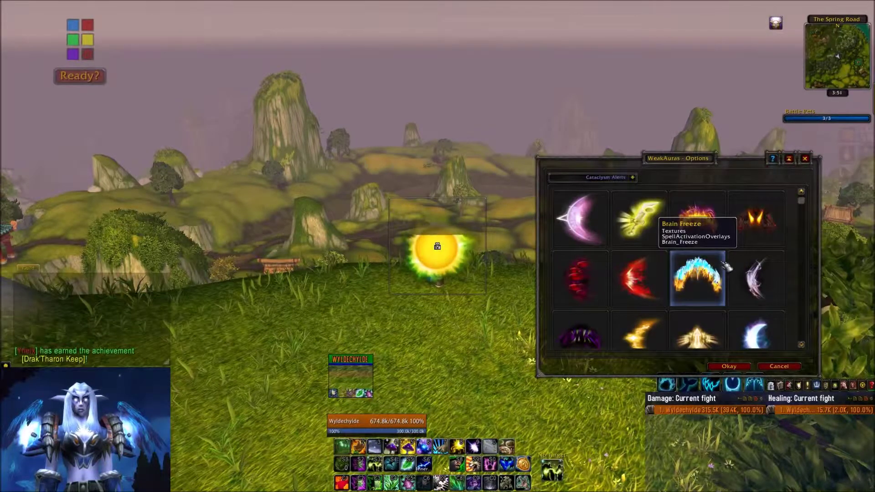
pyautogui.scroll(-8, 726, 267)
pyautogui.scroll(-5, 727, 268)
pyautogui.click(633, 178)
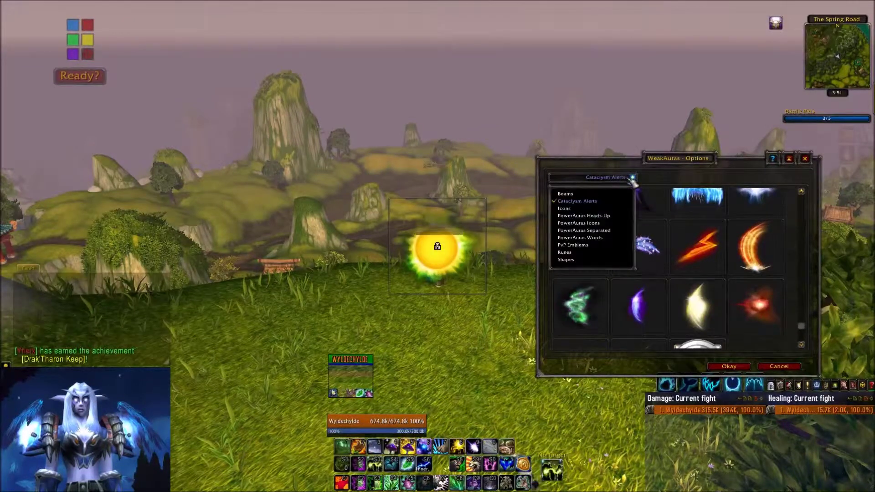
pyautogui.click(566, 194)
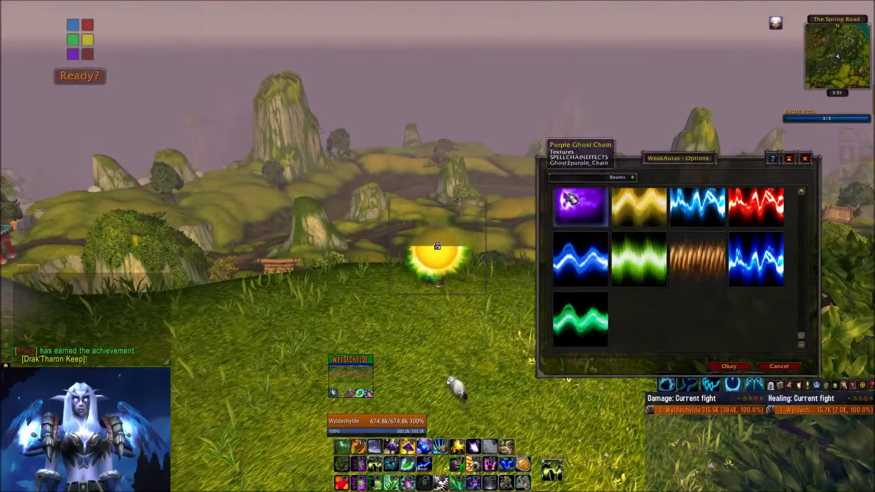
pyautogui.click(634, 178)
pyautogui.click(605, 232)
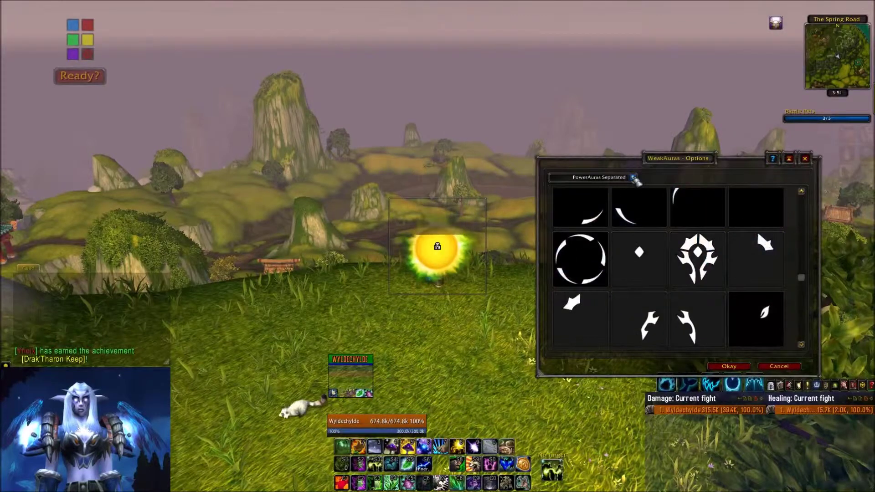
pyautogui.click(633, 178)
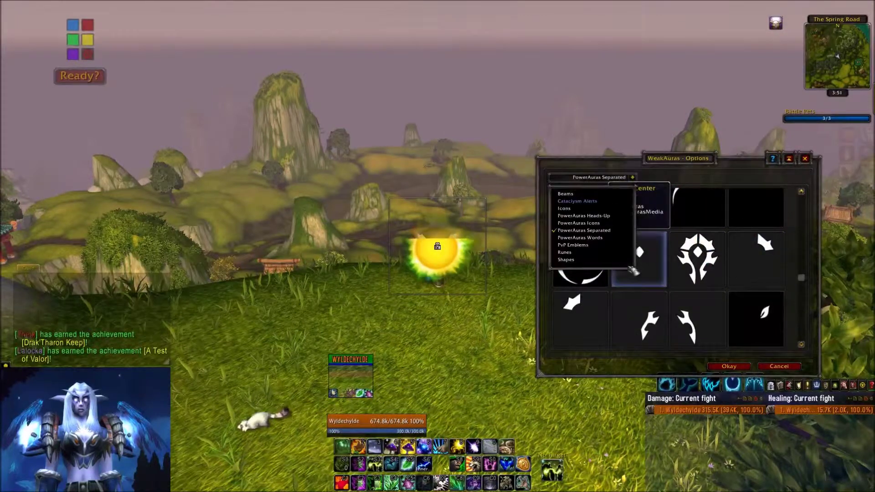
pyautogui.click(610, 216)
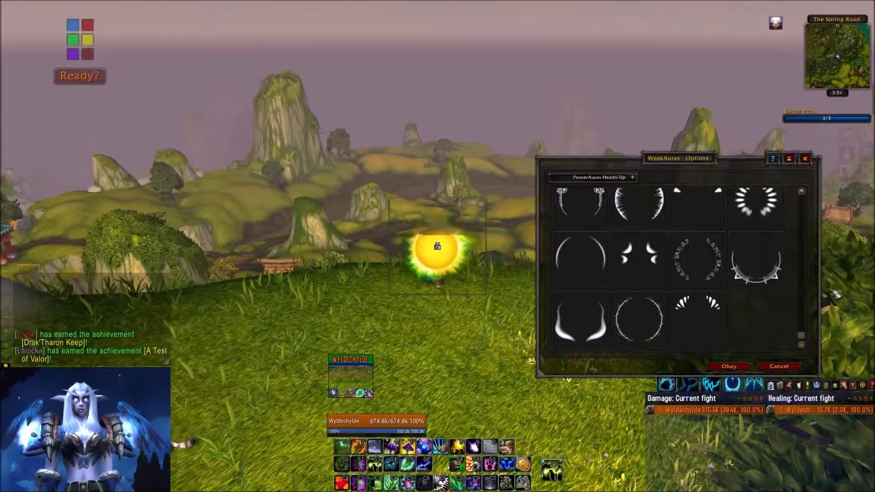
pyautogui.scroll(5, 787, 296)
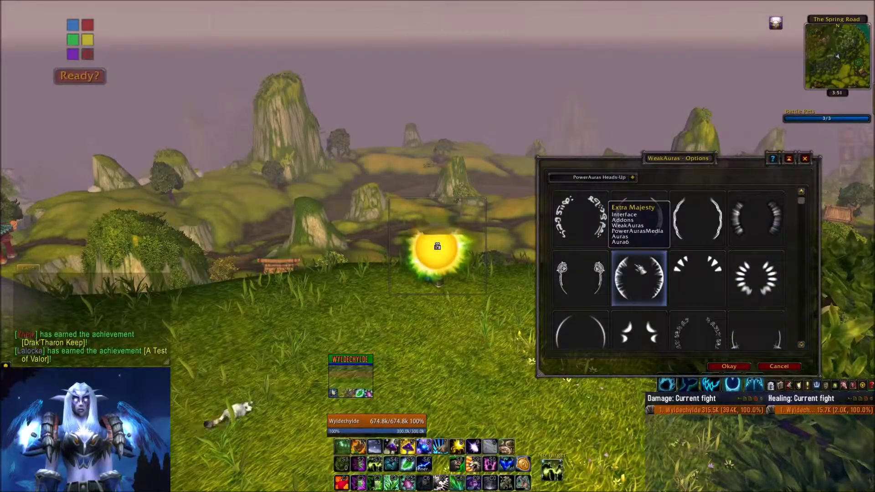
pyautogui.click(718, 274)
pyautogui.click(633, 231)
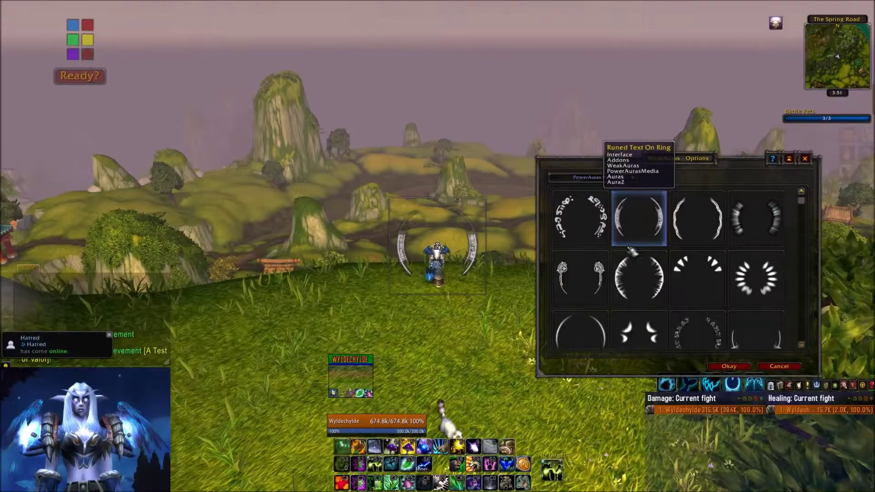
# Step: Drag the ring 40 units lower around the character and confirm the texture
pyautogui.moveTo(476, 211); pyautogui.dragTo(483, 241)
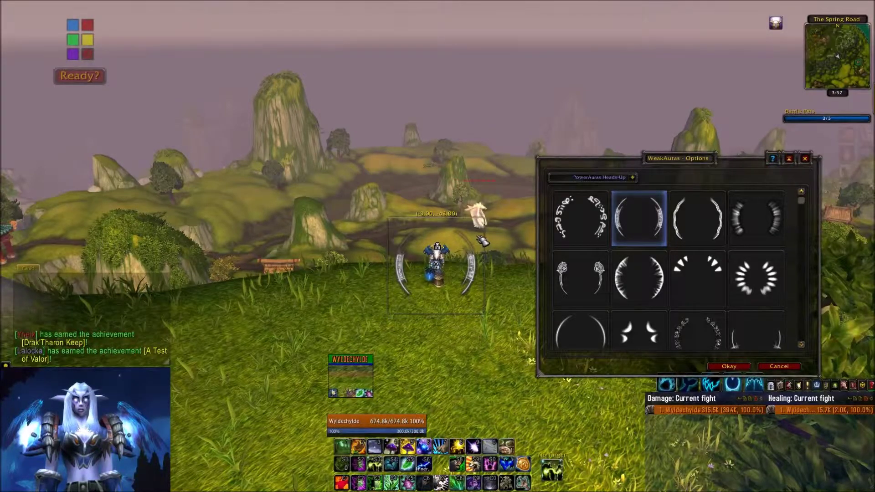
pyautogui.press('s')
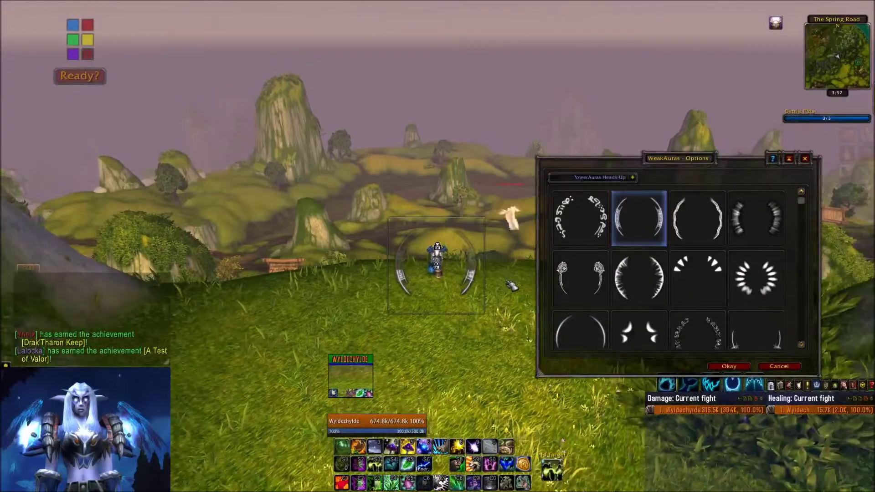
pyautogui.scroll(3, 511, 285)
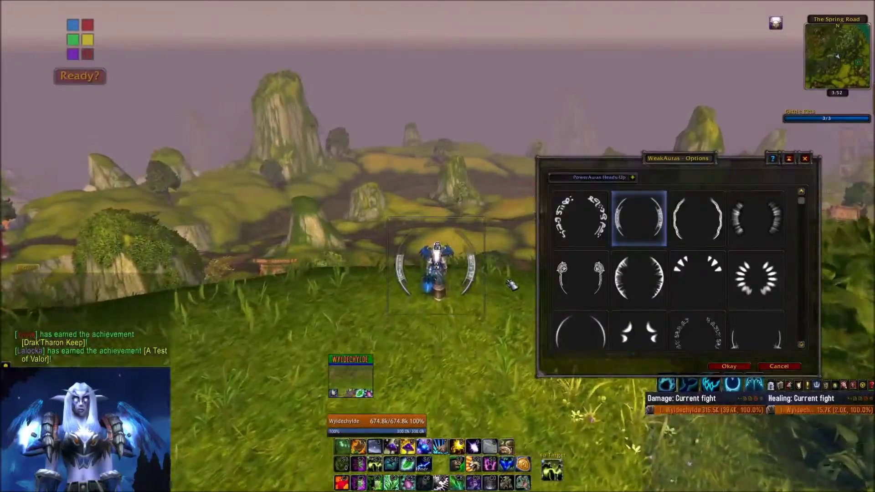
pyautogui.scroll(-2, 511, 285)
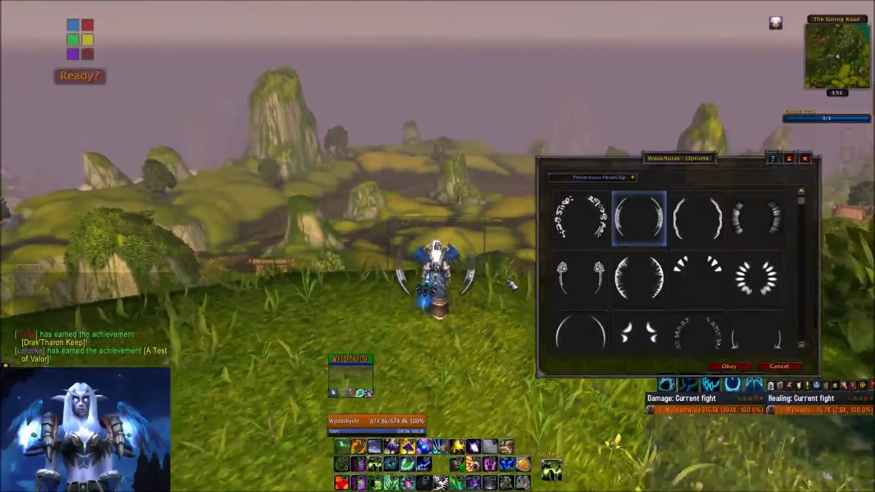
pyautogui.press('s')
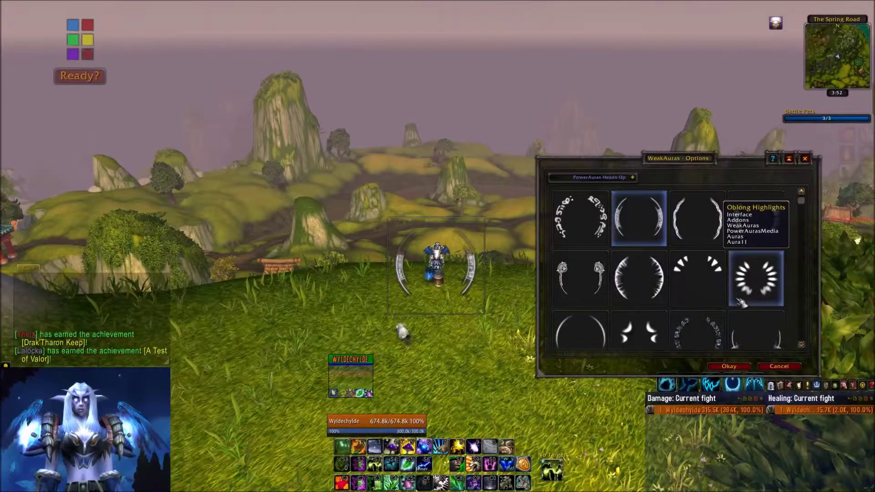
pyautogui.click(729, 367)
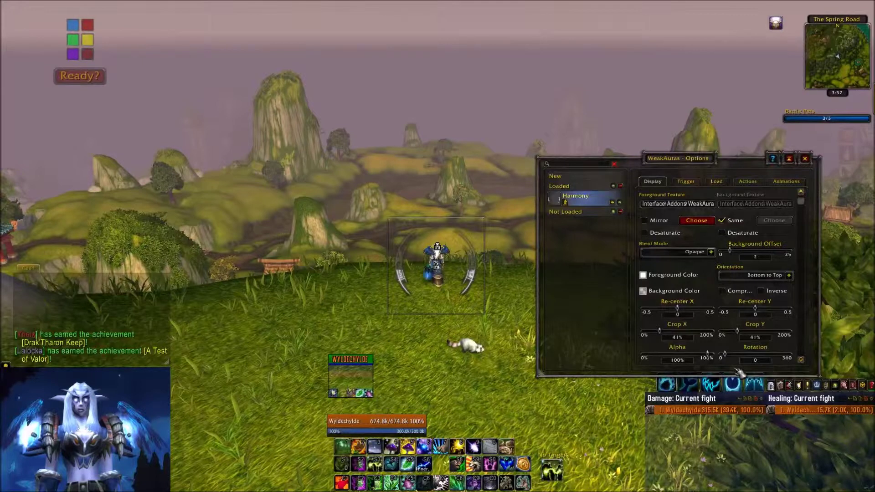
# Step: Set the Harmony foreground colour to a saturated blue-violet
pyautogui.click(643, 275)
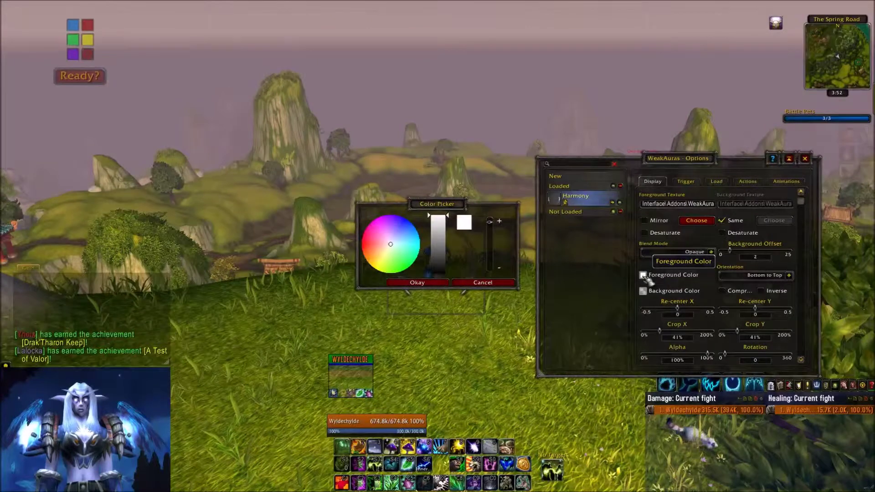
pyautogui.click(399, 232)
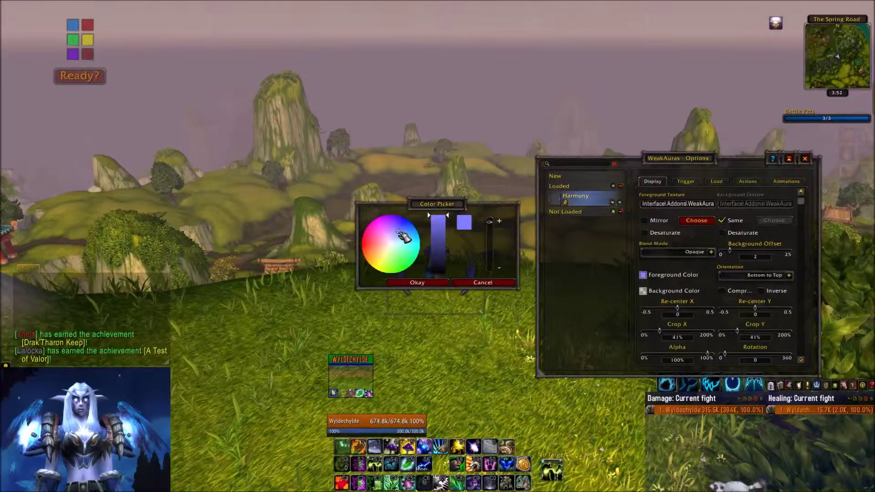
pyautogui.click(399, 223)
pyautogui.click(428, 282)
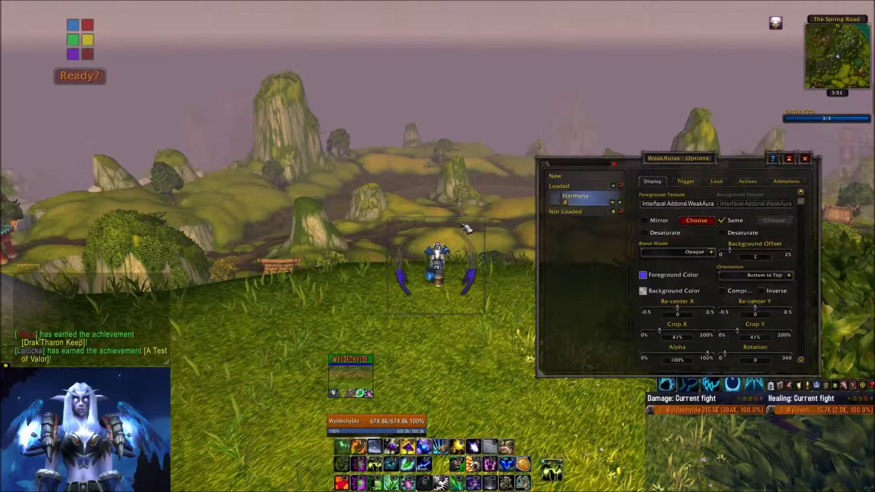
# Step: Set the Harmony background colour to light purple
pyautogui.click(650, 296)
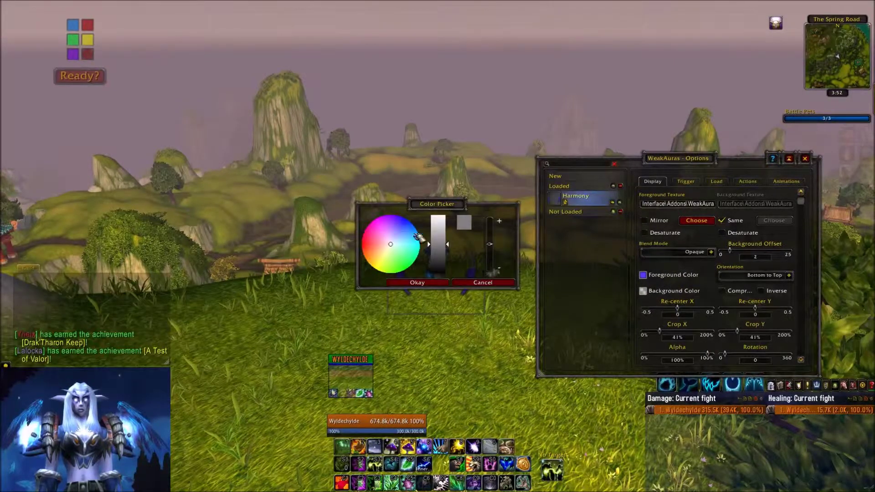
pyautogui.click(395, 238)
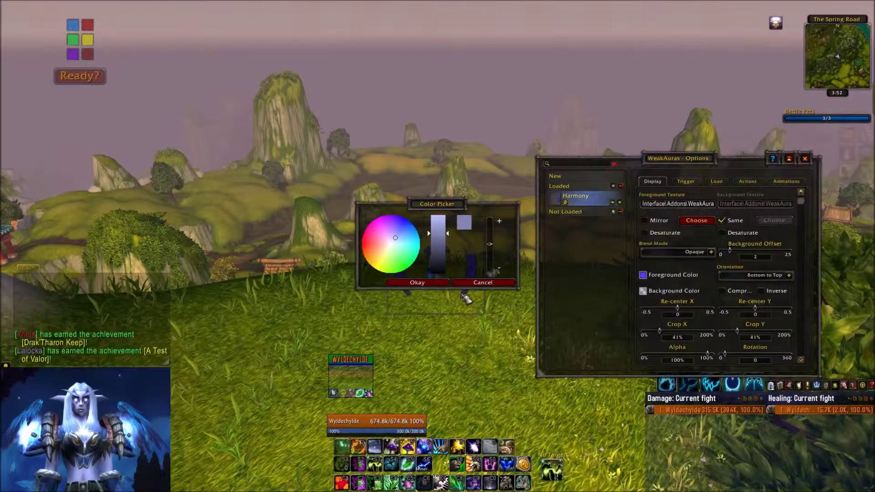
pyautogui.click(440, 284)
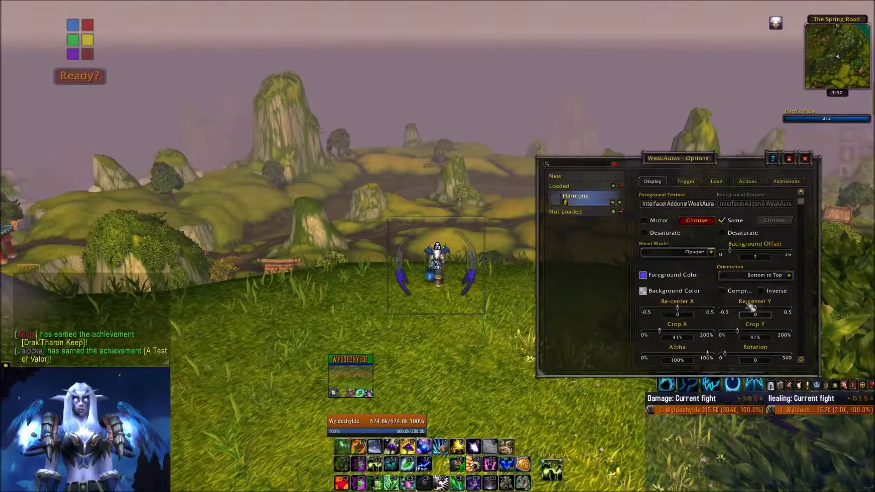
# Step: Set Trigger 1 of the Harmony aura to the Aura trigger type
pyautogui.click(686, 182)
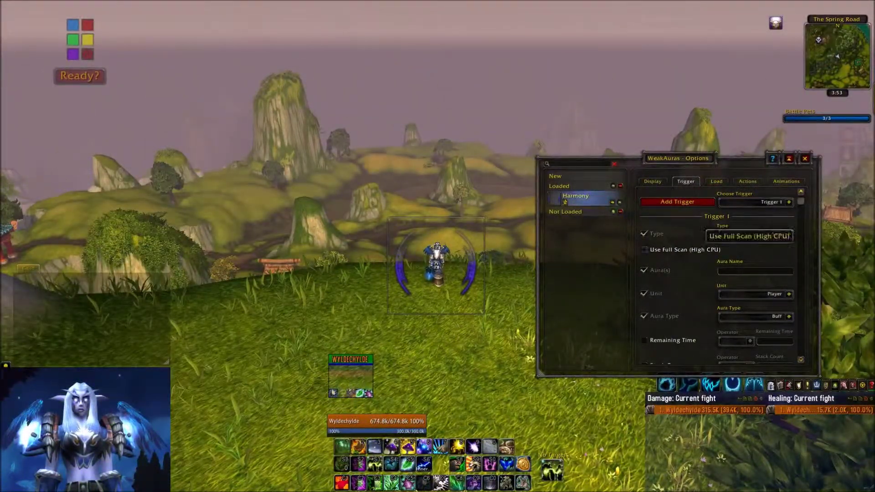
pyautogui.click(788, 234)
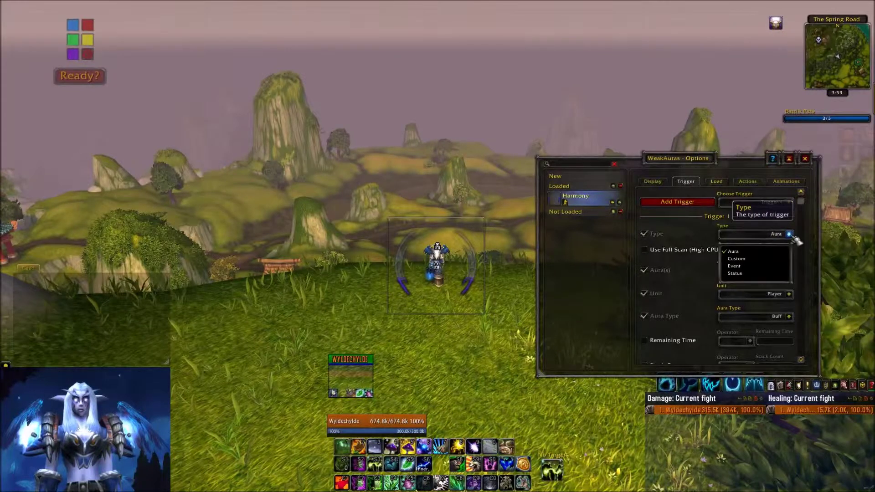
pyautogui.click(758, 255)
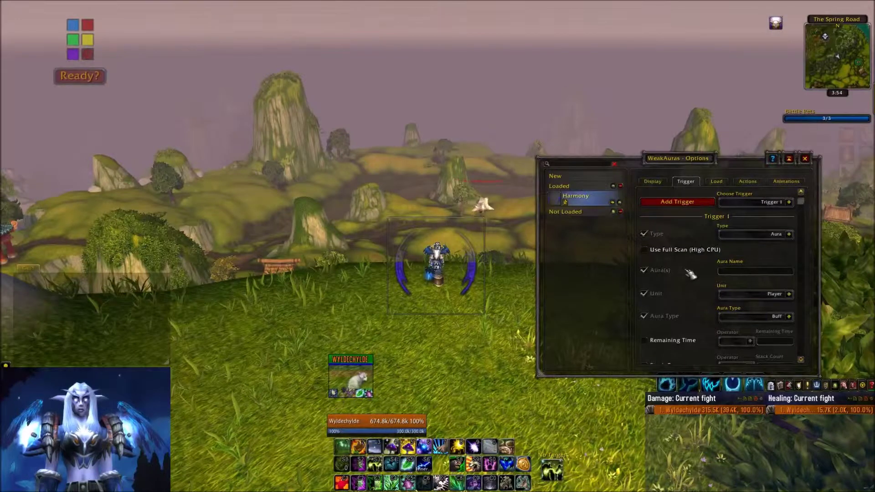
# Step: Enter Harmony as the trigger's aura name and bring up the Unit choices
pyautogui.click(731, 271)
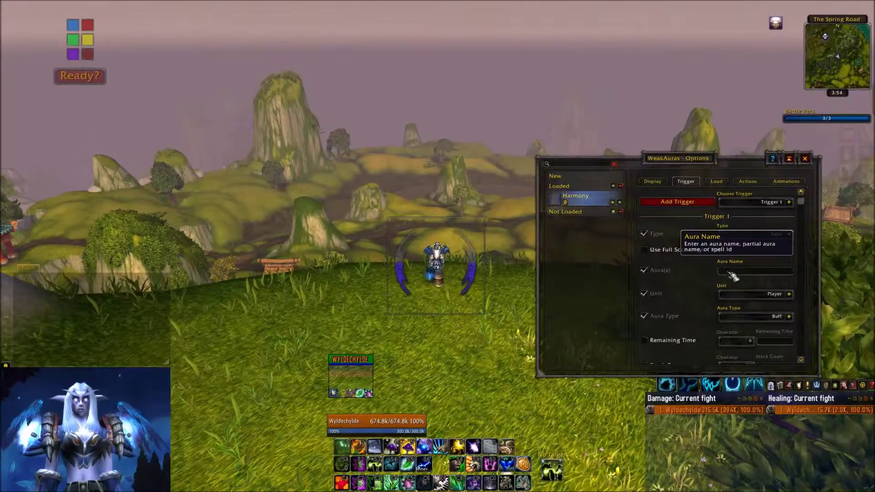
pyautogui.write('Harmony')
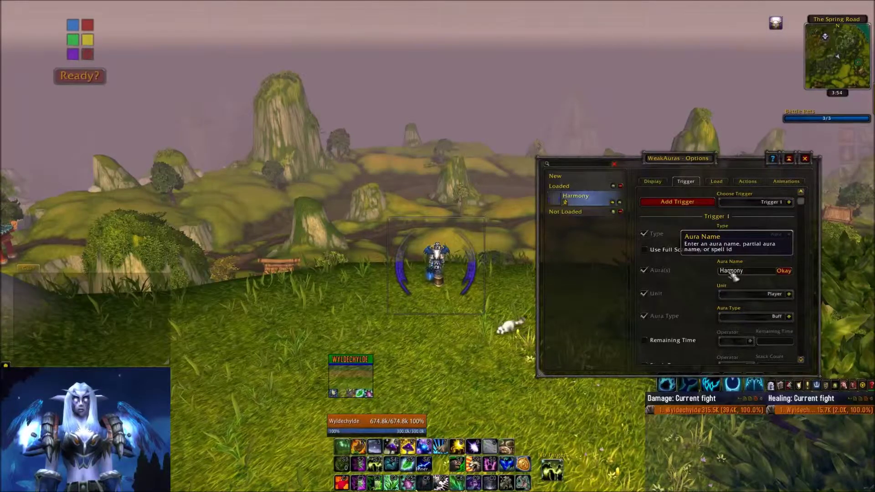
pyautogui.press('Return')
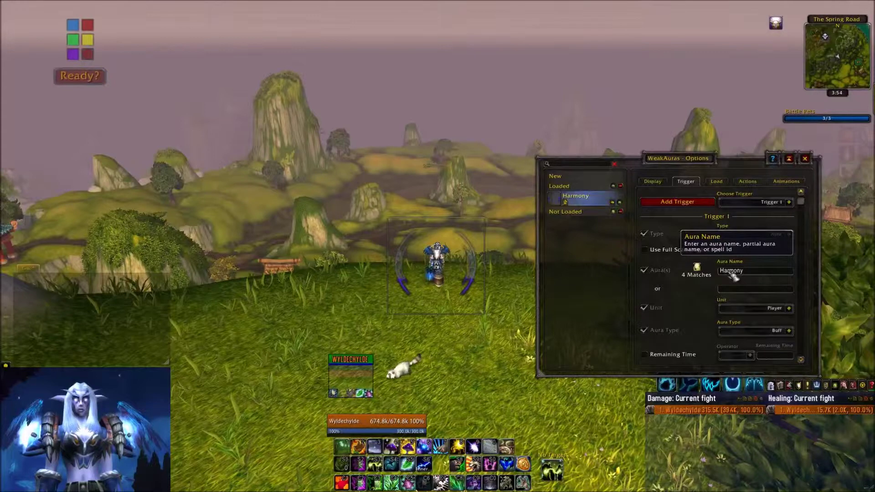
pyautogui.moveTo(697, 268)
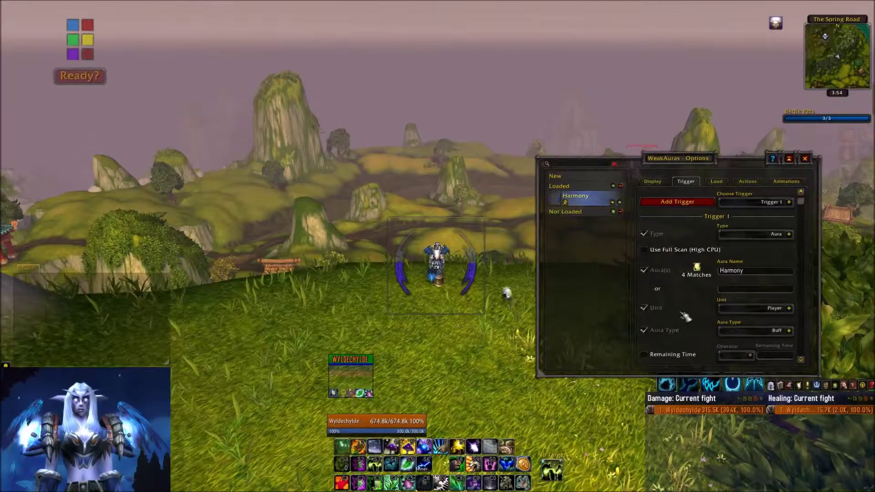
pyautogui.scroll(-1, 685, 317)
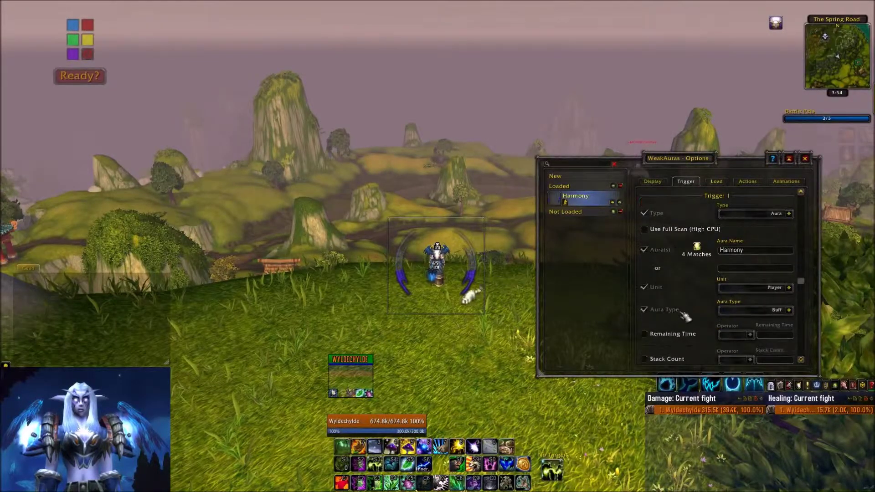
pyautogui.click(753, 296)
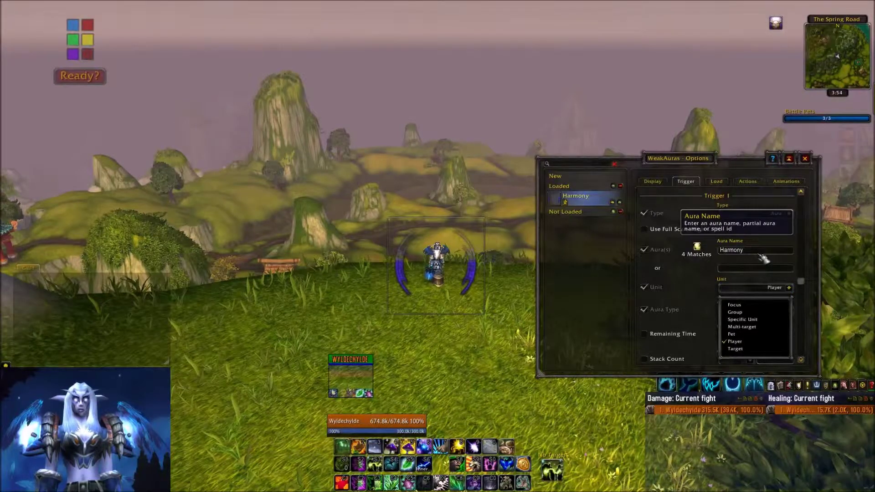
# Step: Keep the trigger on the Player unit with Buff as the aura type
pyautogui.click(746, 344)
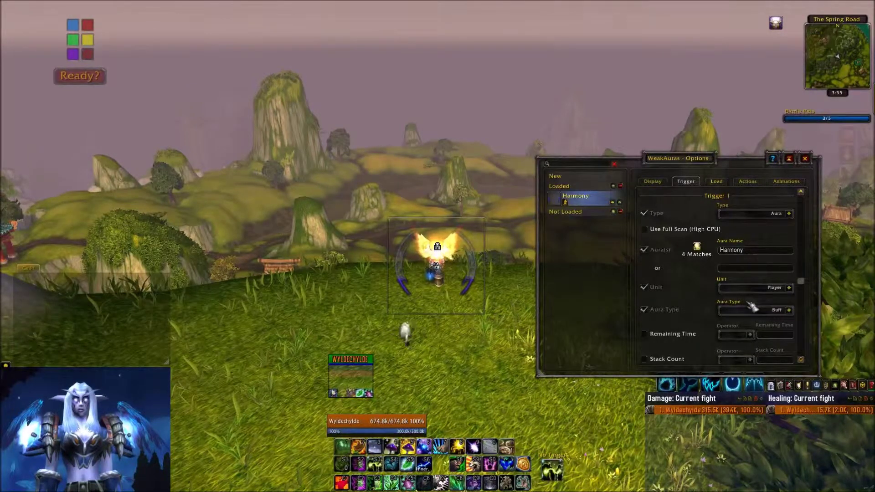
pyautogui.click(790, 311)
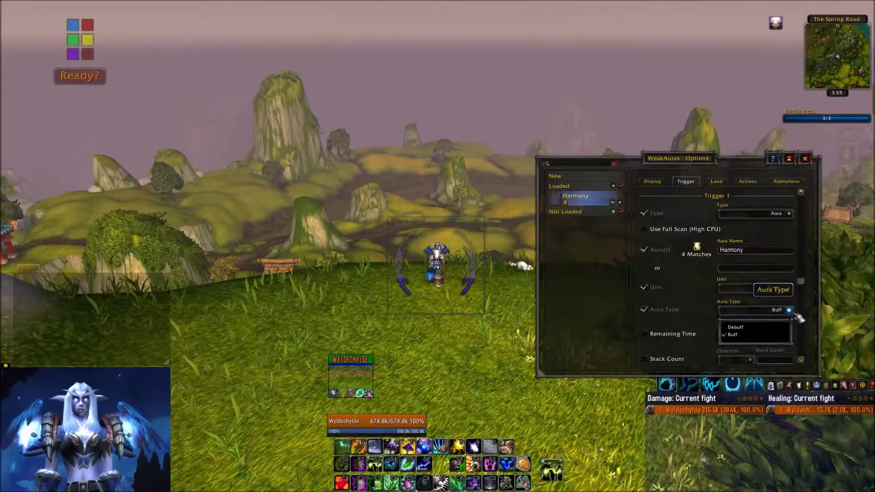
pyautogui.click(795, 314)
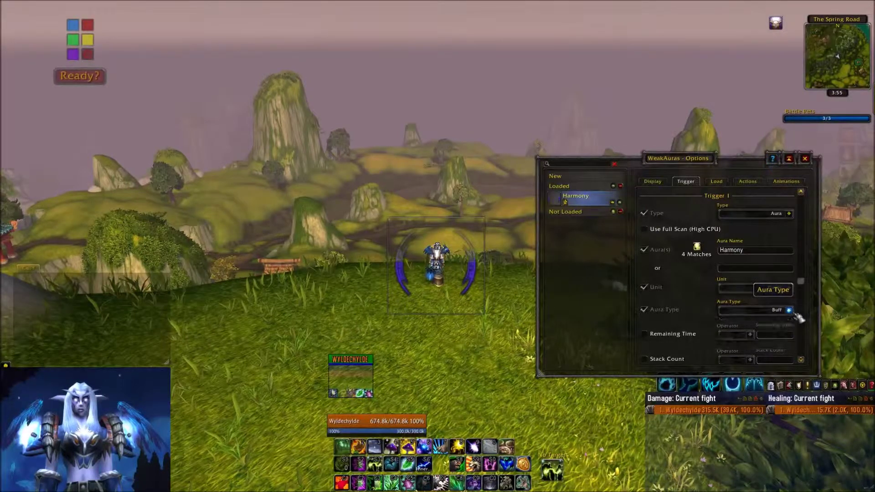
pyautogui.scroll(-1, 691, 295)
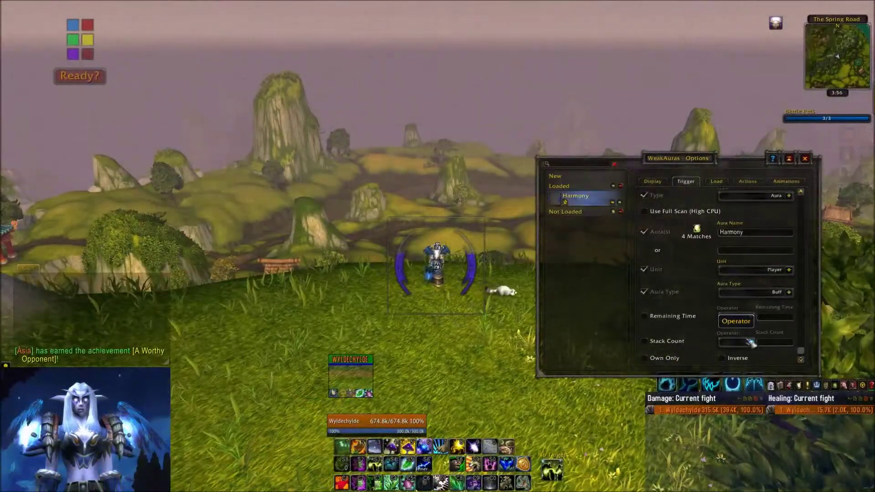
# Step: Show the Harmony aura's Load conditions
pyautogui.click(717, 181)
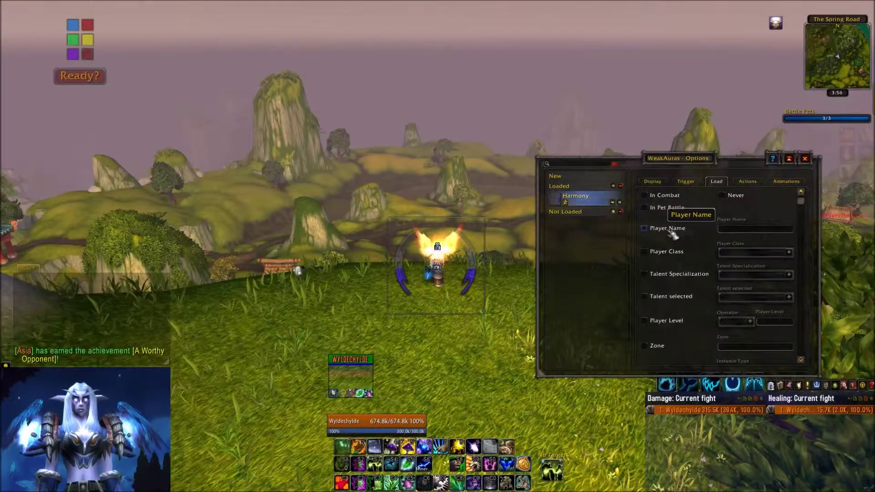
# Step: Restrict loading to Player Class Druid and Talent Specialization Restoration
pyautogui.click(676, 258)
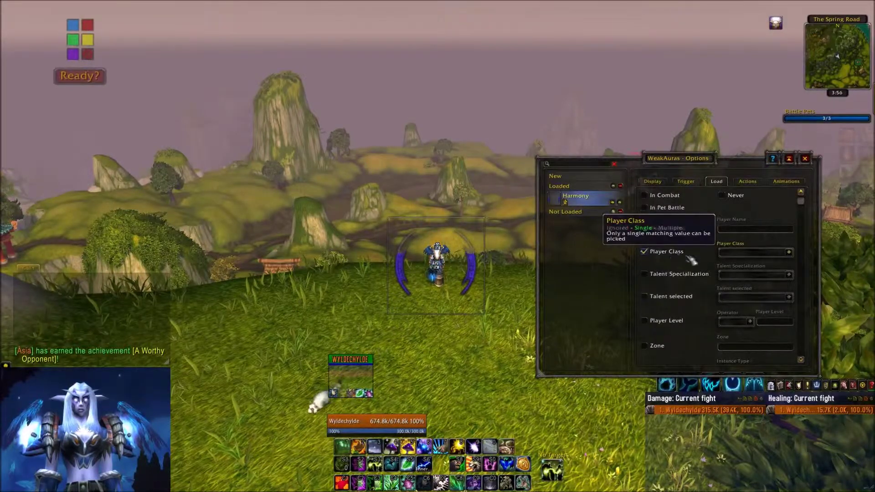
pyautogui.click(753, 255)
pyautogui.click(739, 276)
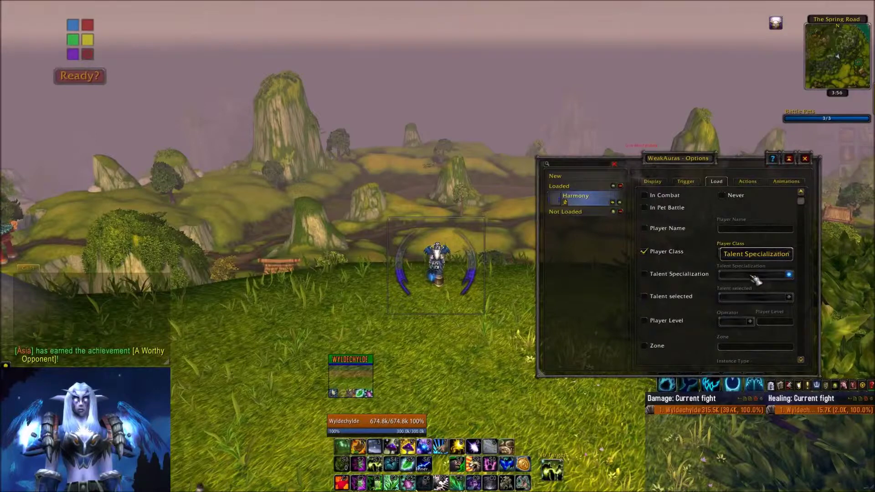
pyautogui.click(688, 278)
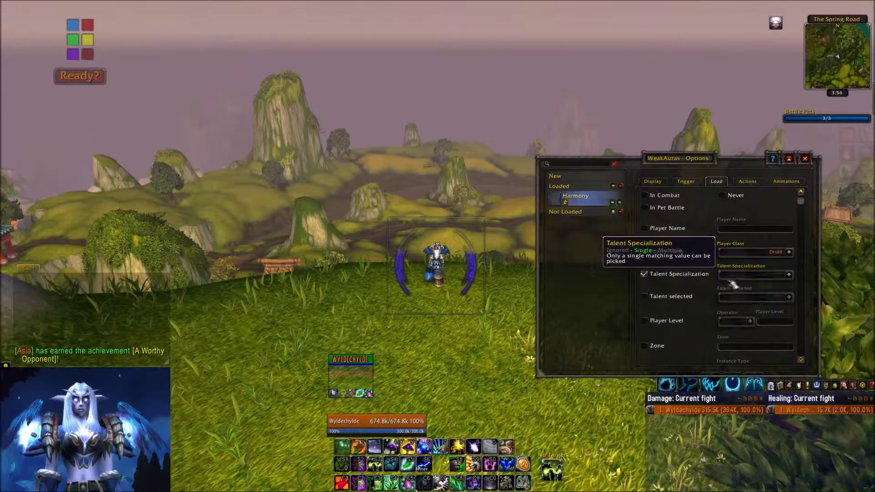
pyautogui.click(789, 275)
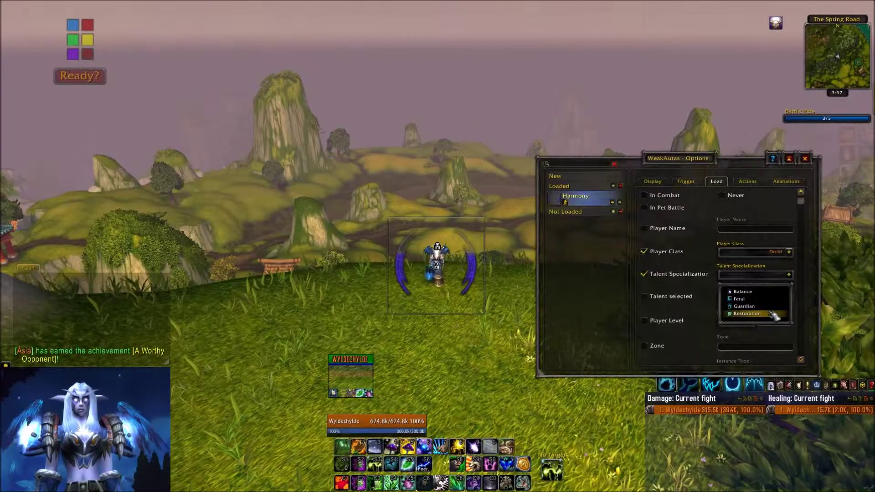
pyautogui.click(747, 313)
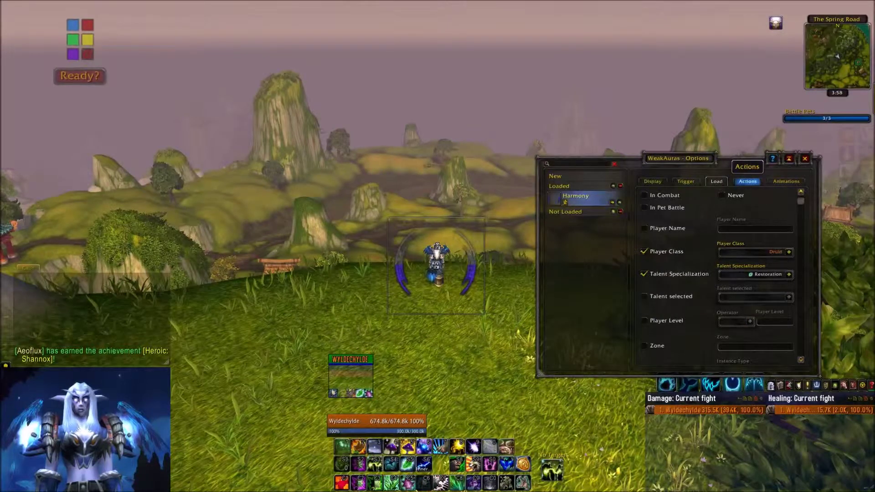
# Step: Play the Air Horn sound On Hide, then show the Animations settings
pyautogui.click(749, 181)
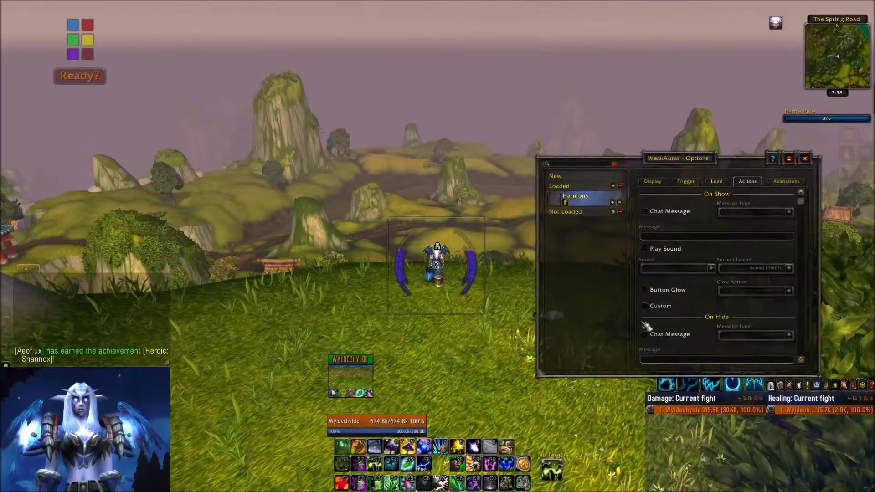
pyautogui.scroll(-2, 725, 332)
pyautogui.scroll(-1, 725, 332)
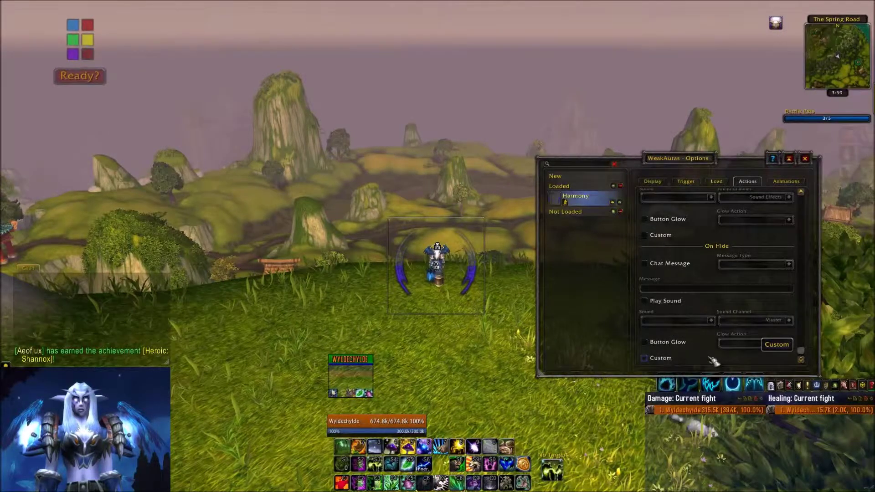
pyautogui.click(676, 309)
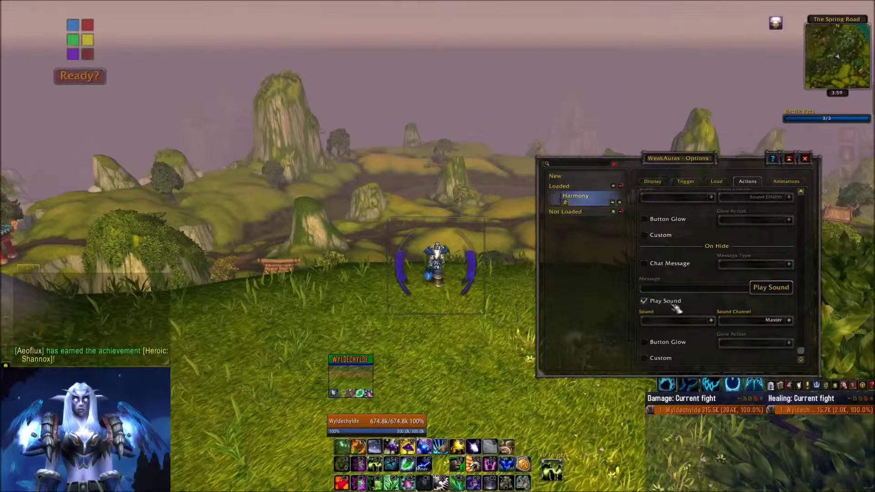
pyautogui.click(711, 320)
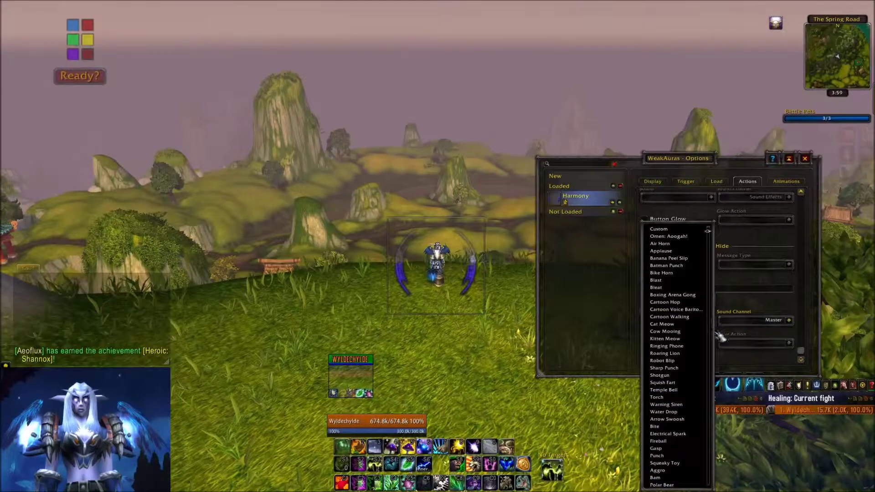
pyautogui.click(694, 362)
pyautogui.click(711, 320)
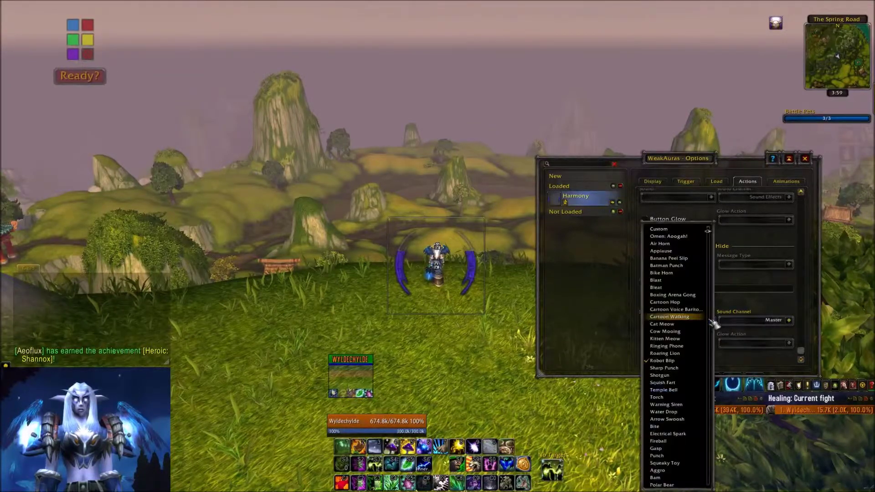
pyautogui.click(689, 245)
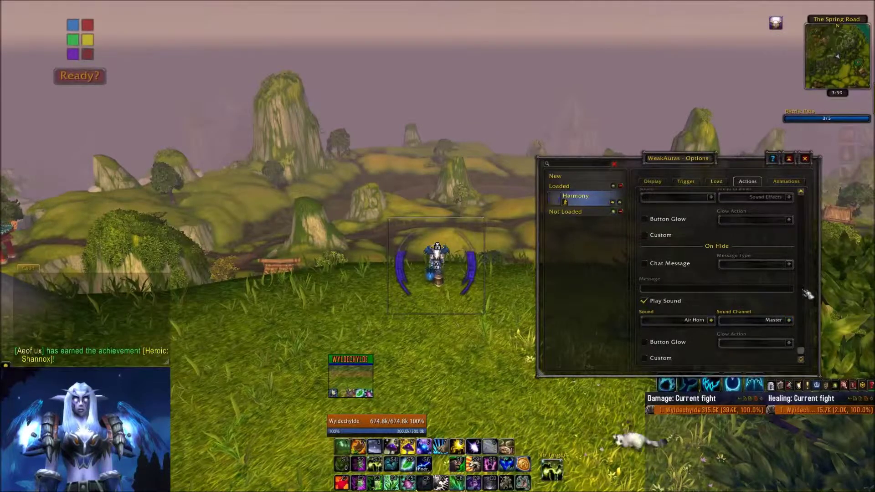
pyautogui.click(788, 181)
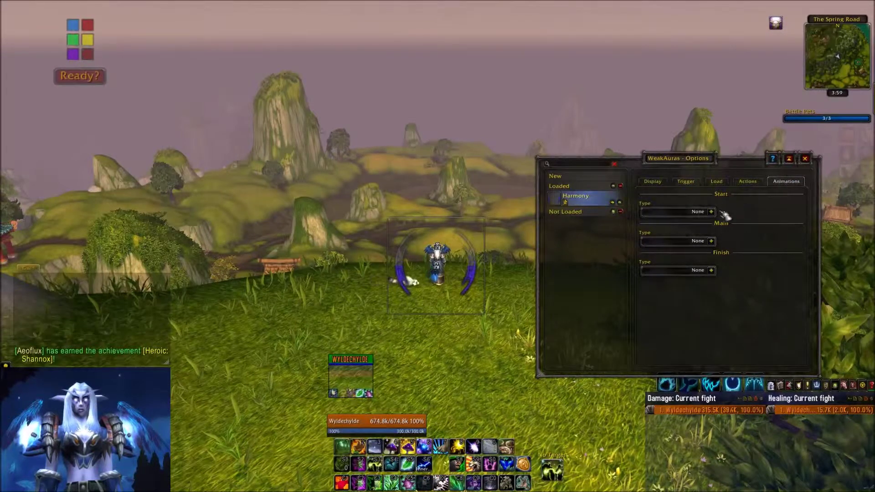
# Step: Set the Harmony finish animation to the Slide to Bottom preset, then close WeakAuras Options
pyautogui.click(711, 270)
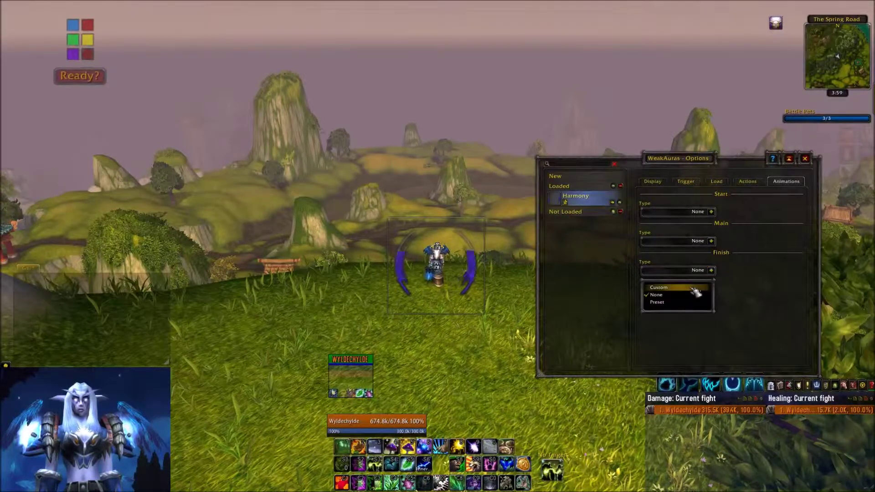
pyautogui.click(691, 303)
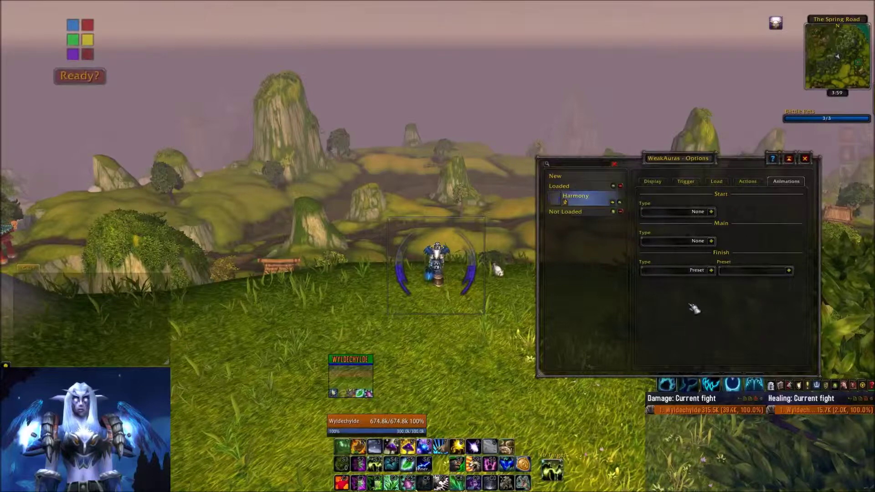
pyautogui.click(788, 271)
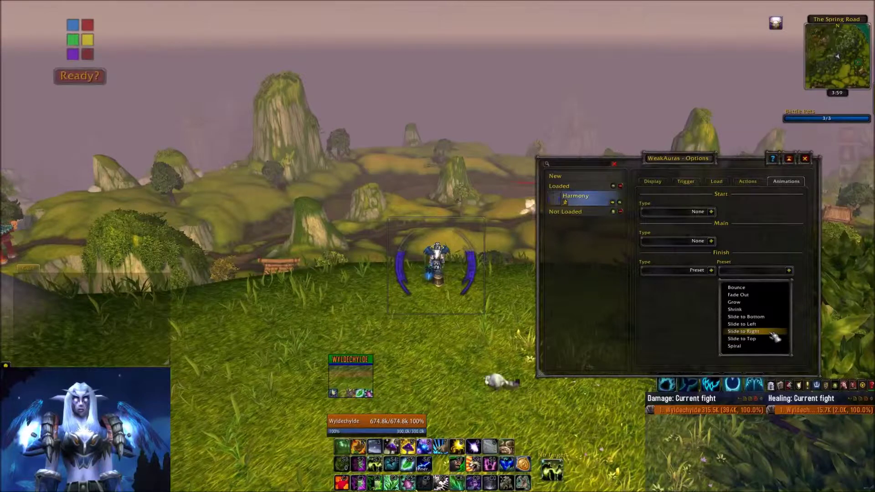
pyautogui.click(774, 317)
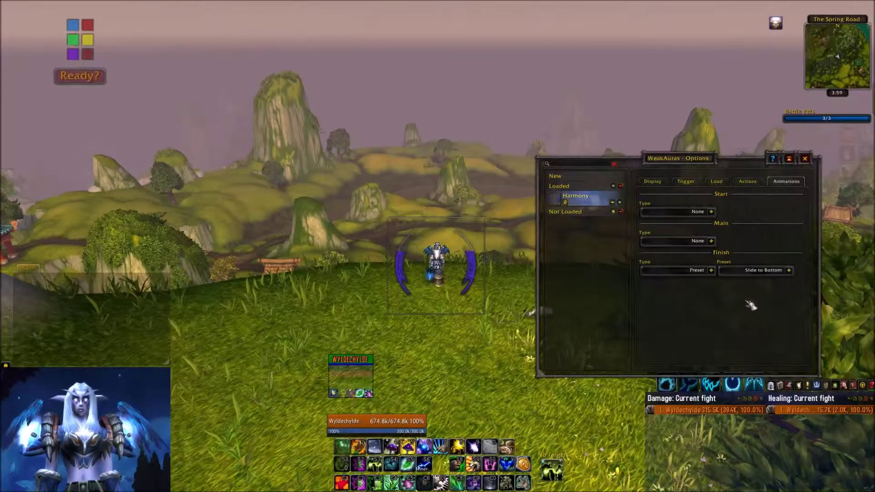
pyautogui.click(660, 183)
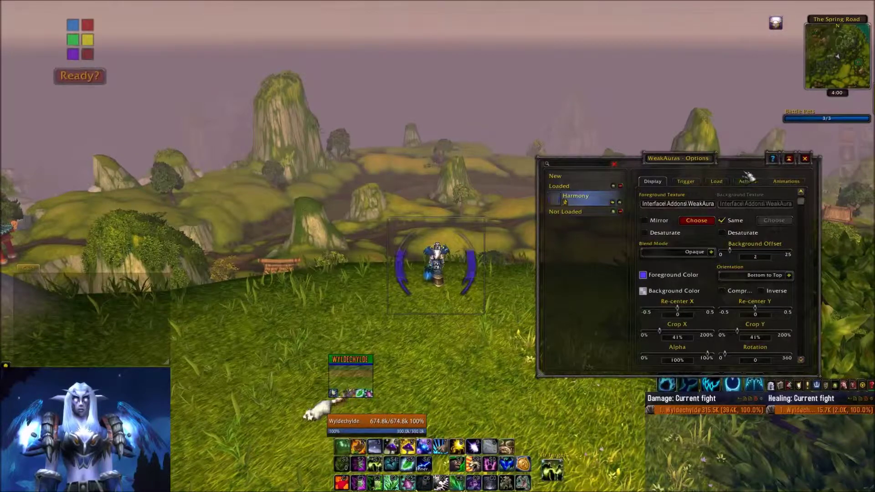
pyautogui.click(804, 158)
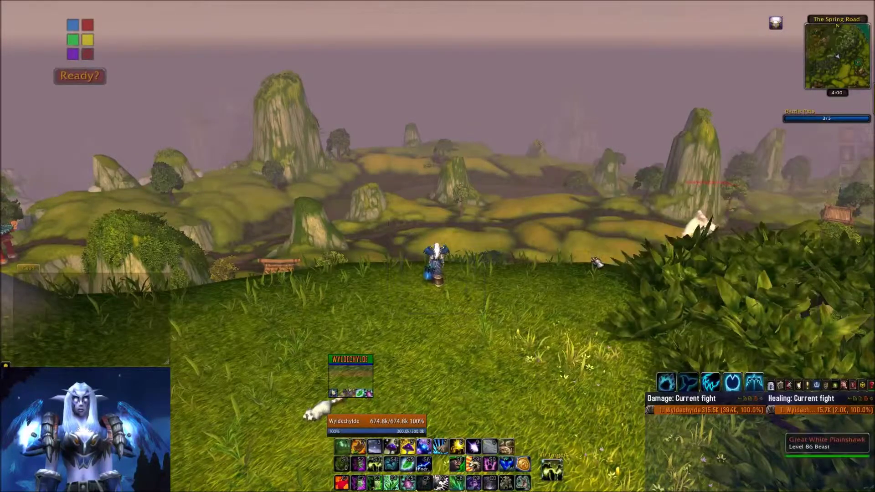
# Step: Target yourself and cast a heal to trigger the Harmony arcs
pyautogui.click(369, 381)
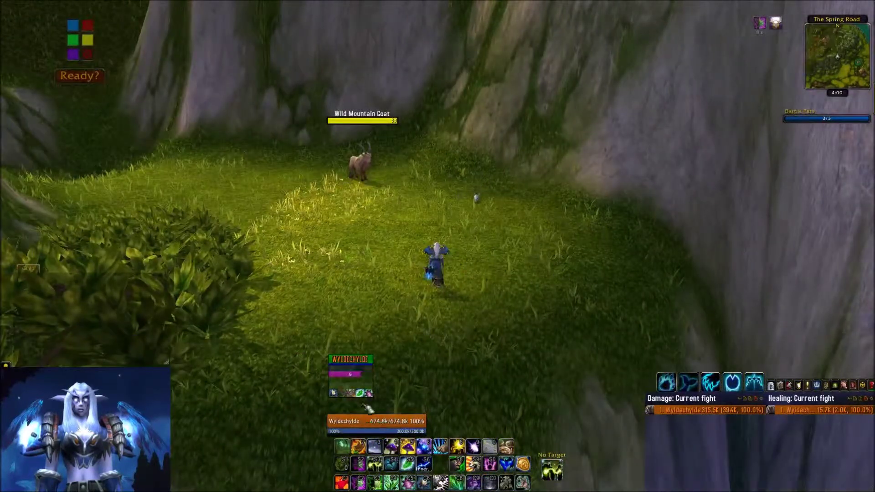
pyautogui.click(338, 395)
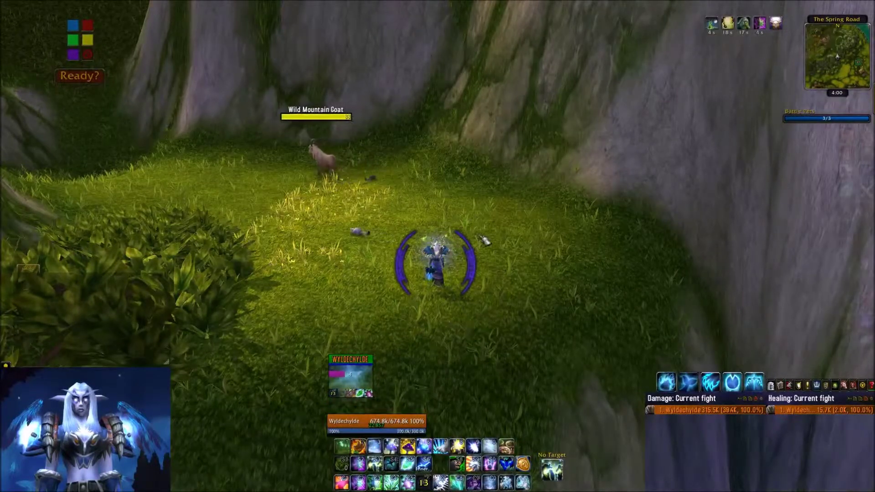
pyautogui.moveTo(739, 27)
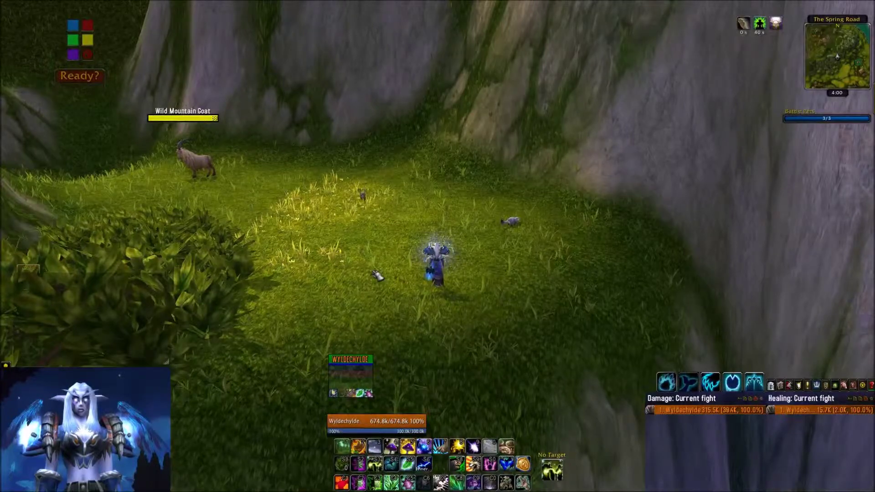
# Step: Turn the camera and character to face the mountain goat
pyautogui.press('d')
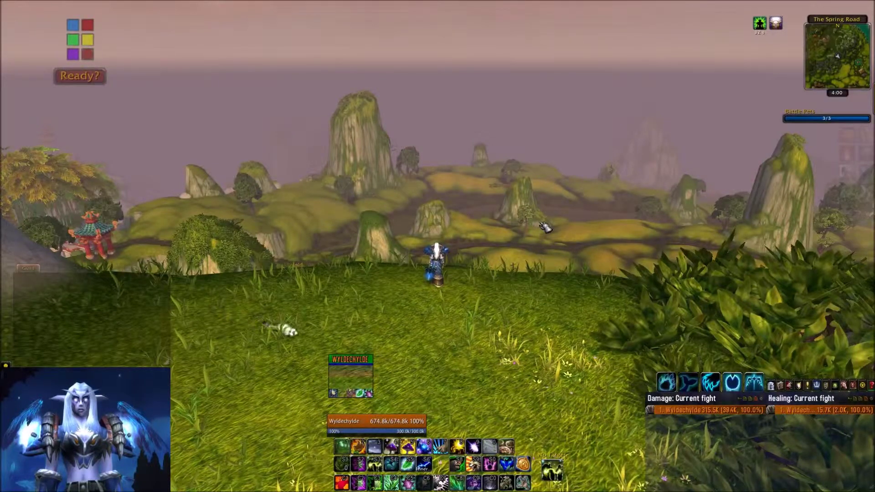
pyautogui.press('a')
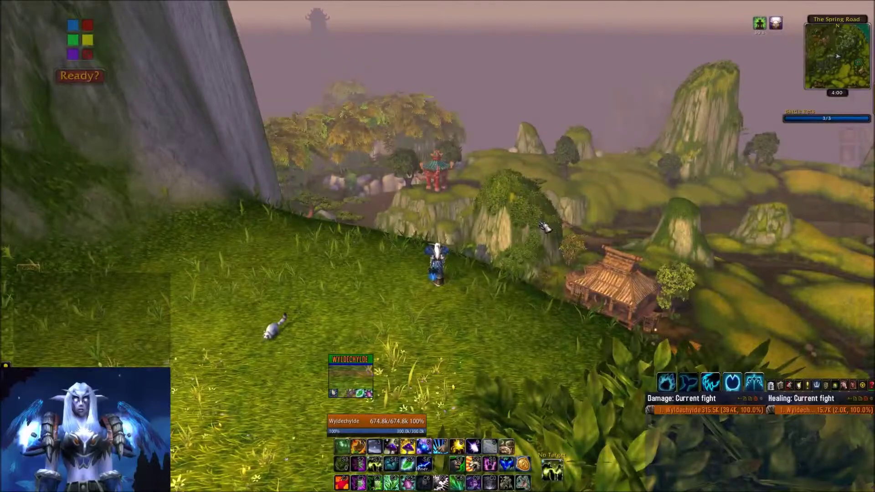
pyautogui.press('a')
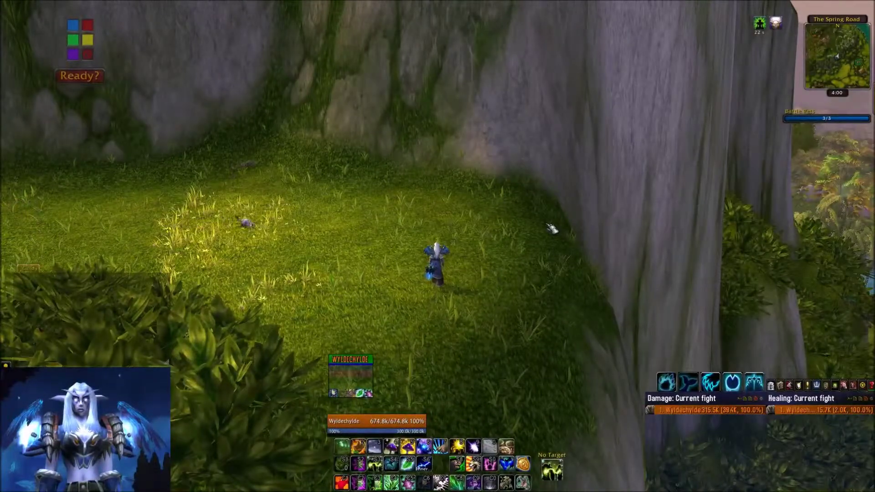
pyautogui.press('a')
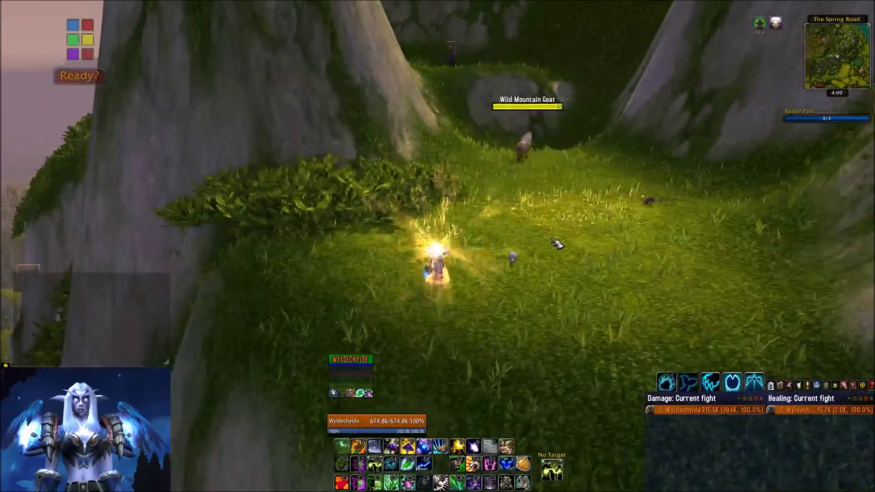
pyautogui.moveTo(559, 246); pyautogui.dragTo(647, 246)
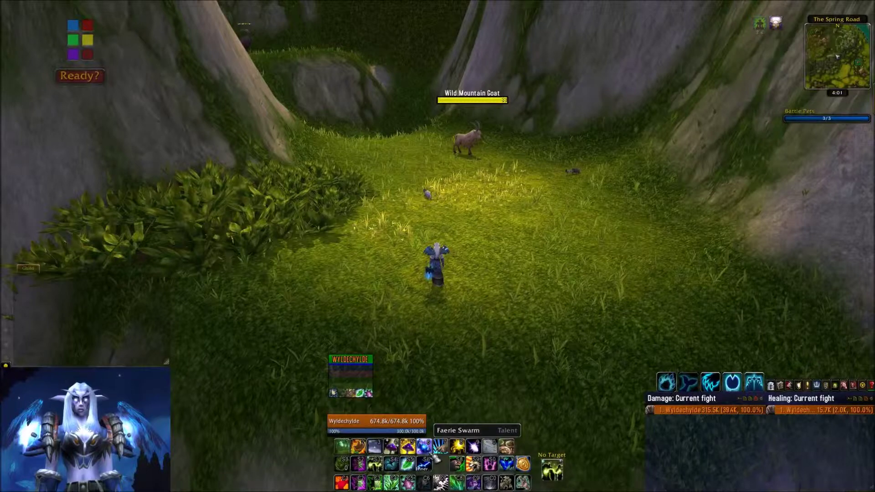
# Step: Cast Faerie Swarm, then reopen WeakAuras Options with /wa
pyautogui.click(428, 458)
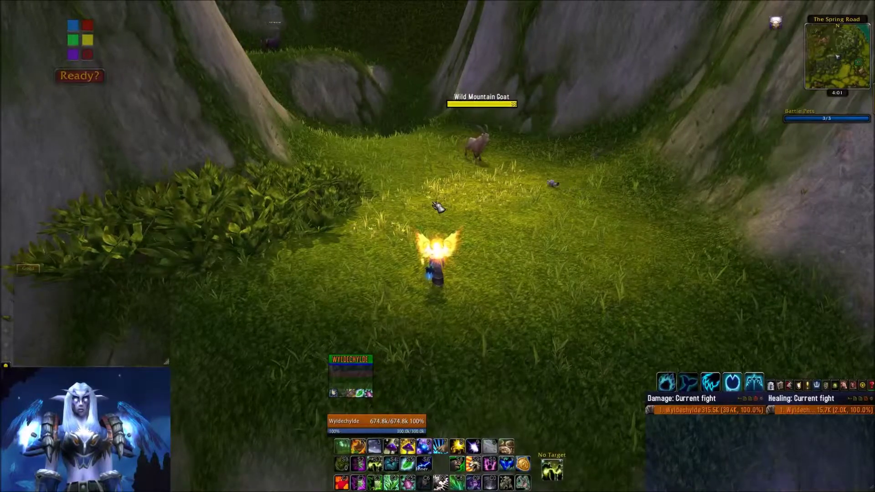
pyautogui.write('/wa')
pyautogui.press('Return')
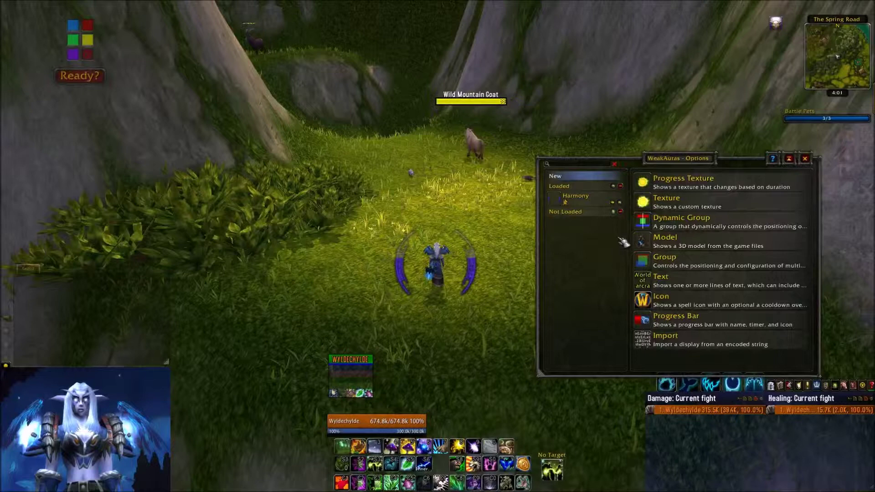
# Step: Create a new icon aura named Faerie Swarm and drag its icon higher on screen
pyautogui.click(689, 304)
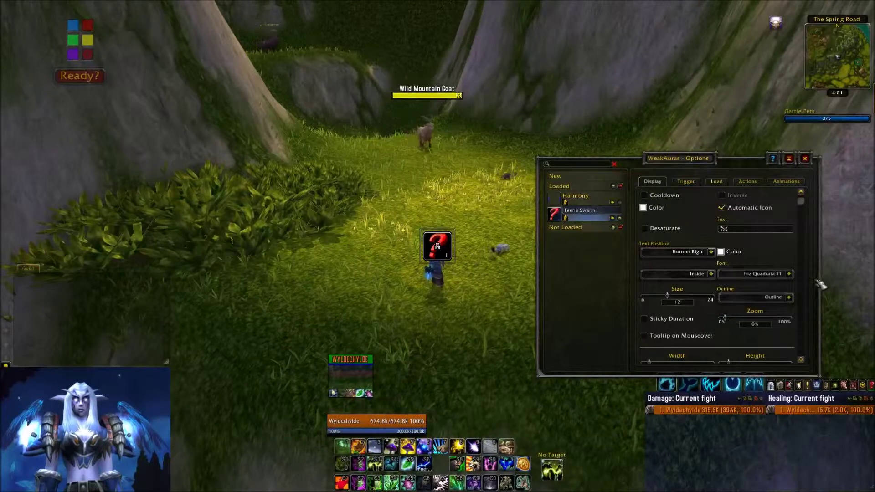
pyautogui.press('Return')
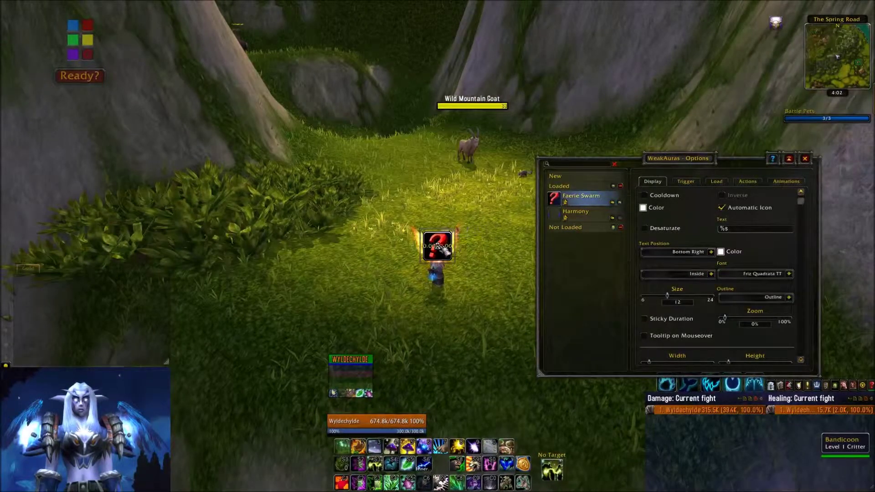
pyautogui.moveTo(409, 207)
pyautogui.mouseDown()
pyautogui.moveTo(460, 192)
pyautogui.moveTo(388, 209)
pyautogui.moveTo(374, 134)
pyautogui.moveTo(422, 65)
pyautogui.moveTo(492, 49)
pyautogui.moveTo(342, 90)
pyautogui.moveTo(459, 348)
pyautogui.moveTo(409, 372)
pyautogui.moveTo(361, 333)
pyautogui.moveTo(473, 313)
pyautogui.moveTo(469, 122)
pyautogui.moveTo(421, 71)
pyautogui.moveTo(431, 60)
pyautogui.moveTo(492, 113)
pyautogui.moveTo(476, 104)
pyautogui.mouseUp()
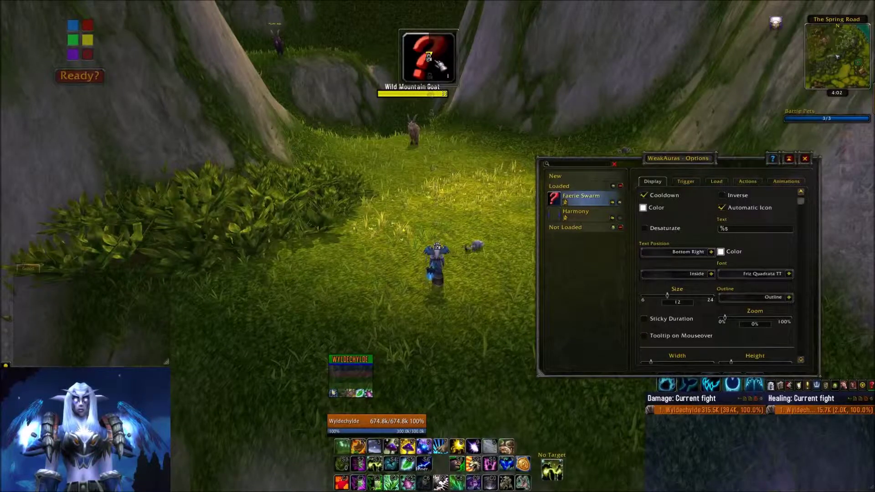
# Step: Set the trigger to watch the Faerie Swarm debuff on Target, Own Only
pyautogui.click(694, 184)
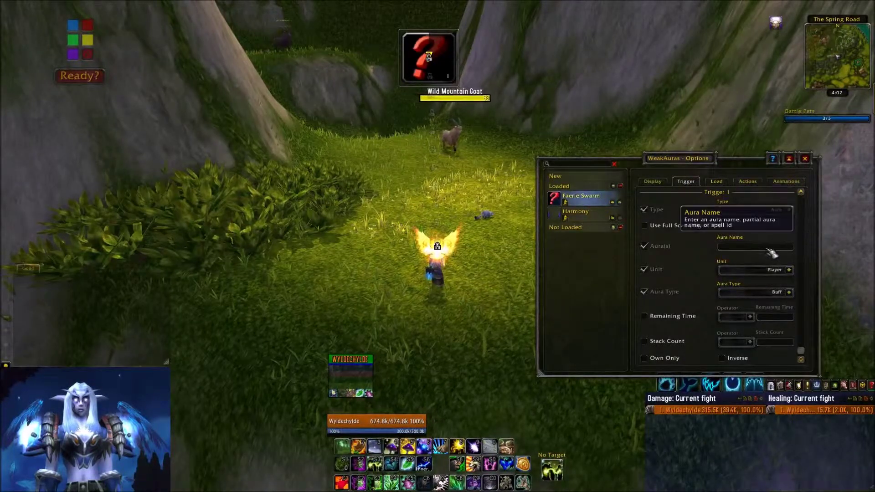
pyautogui.write('F')
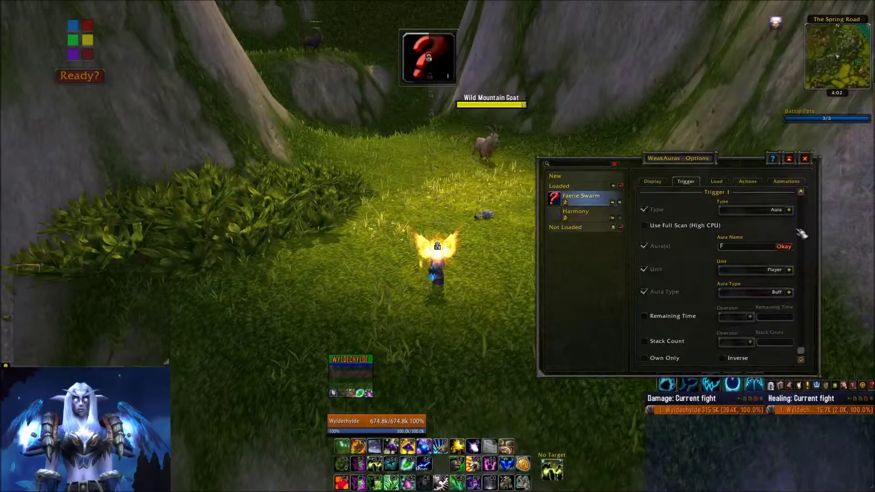
pyautogui.write('aerie swarm')
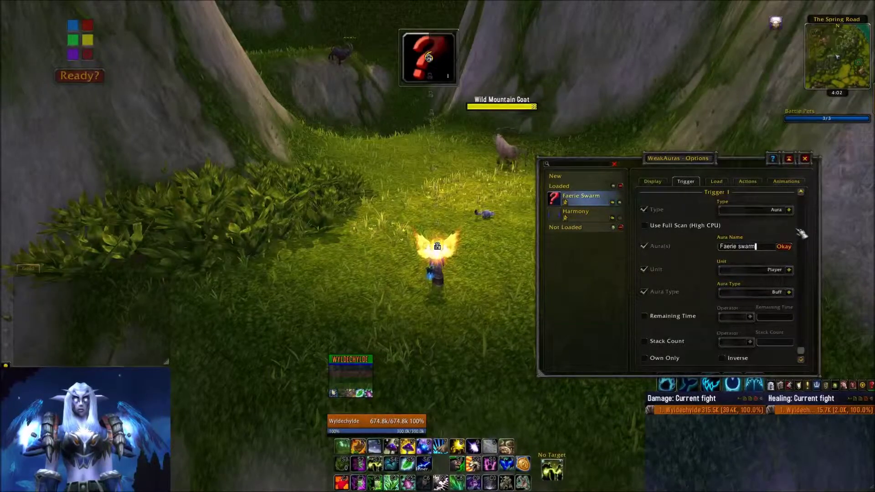
pyautogui.press('Return')
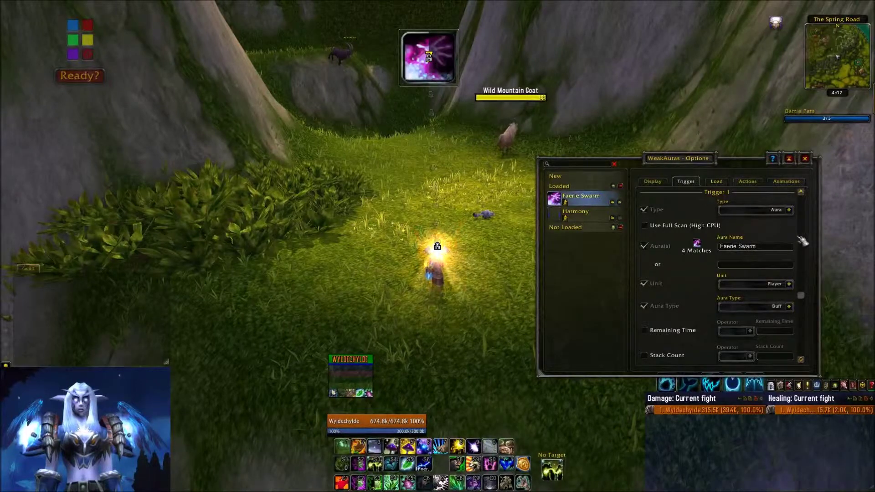
pyautogui.moveTo(709, 248)
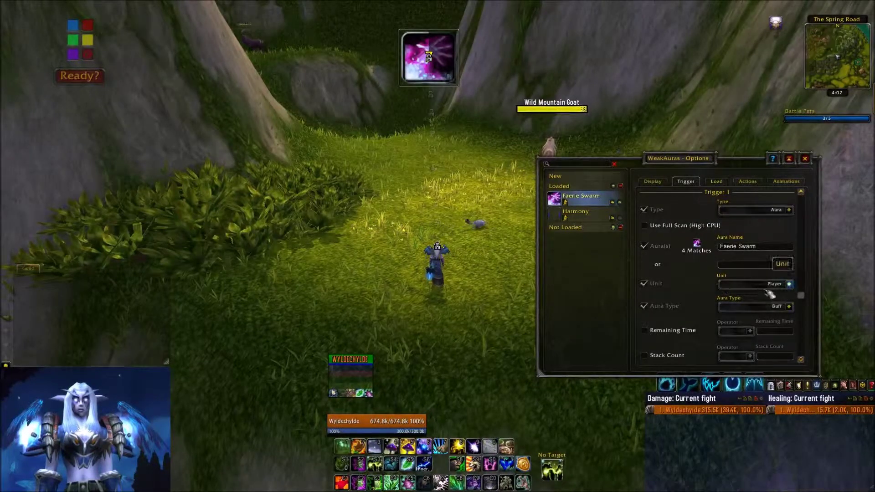
pyautogui.click(788, 284)
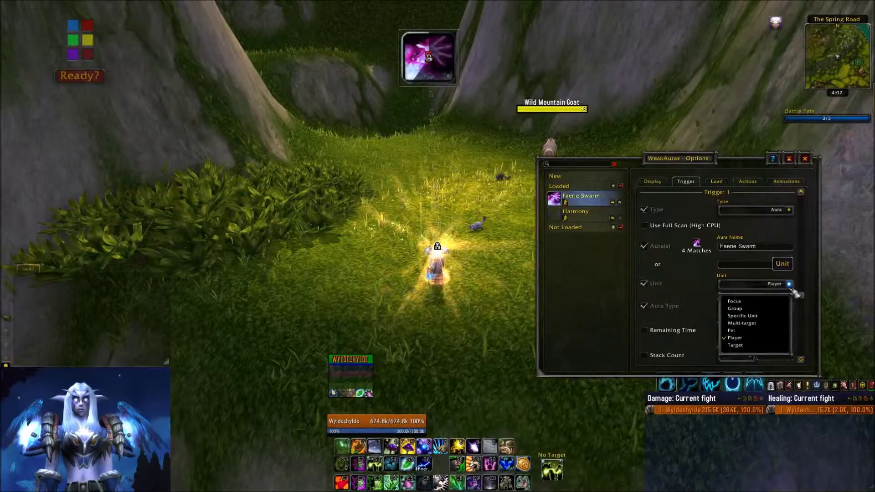
pyautogui.click(747, 345)
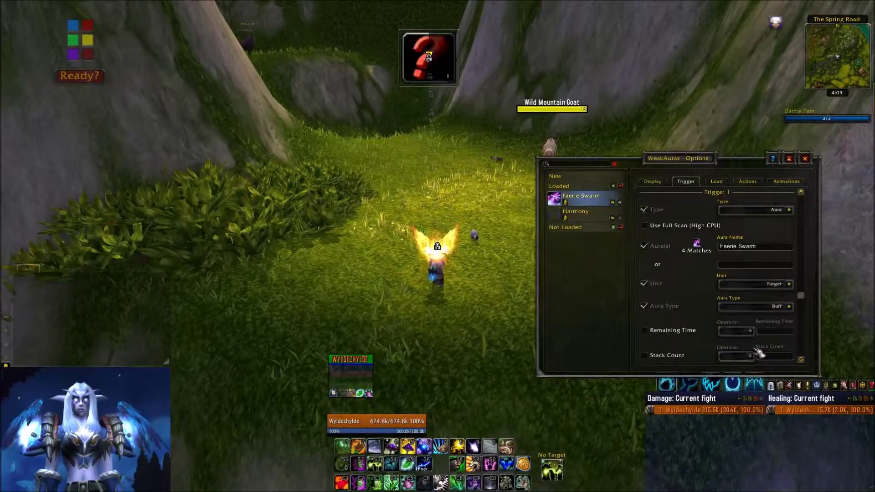
pyautogui.click(792, 308)
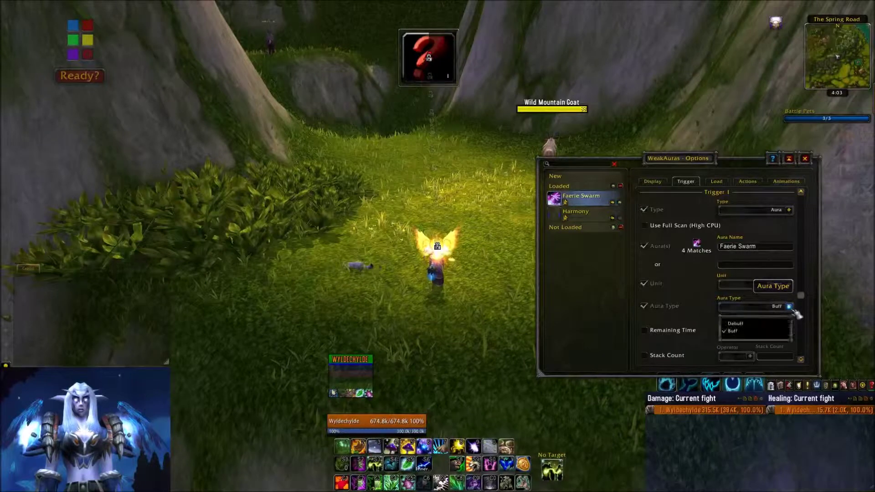
pyautogui.click(767, 329)
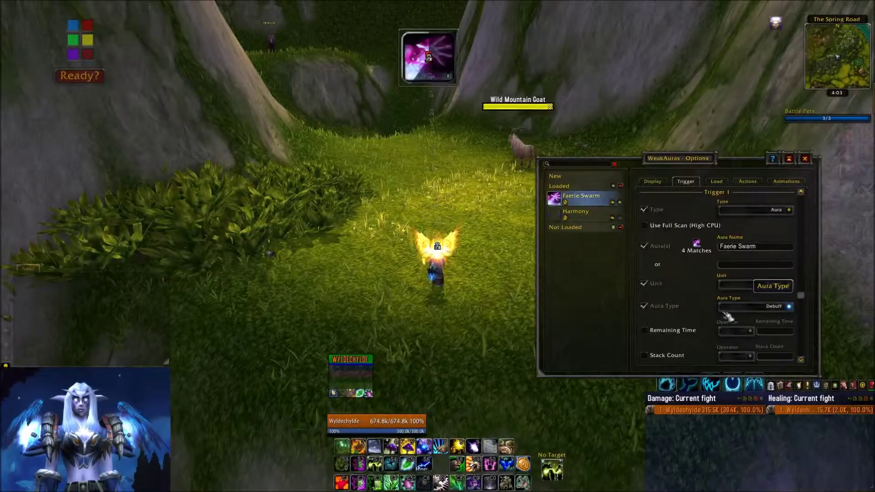
pyautogui.scroll(-1, 729, 317)
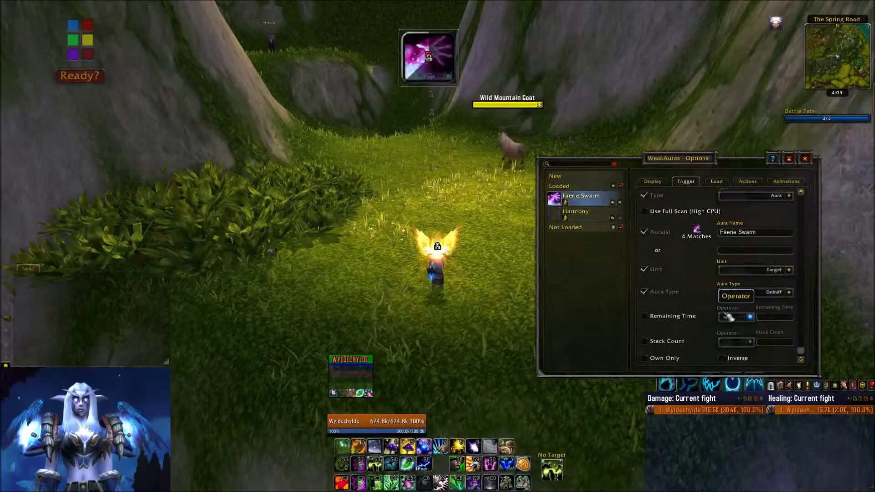
pyautogui.click(693, 360)
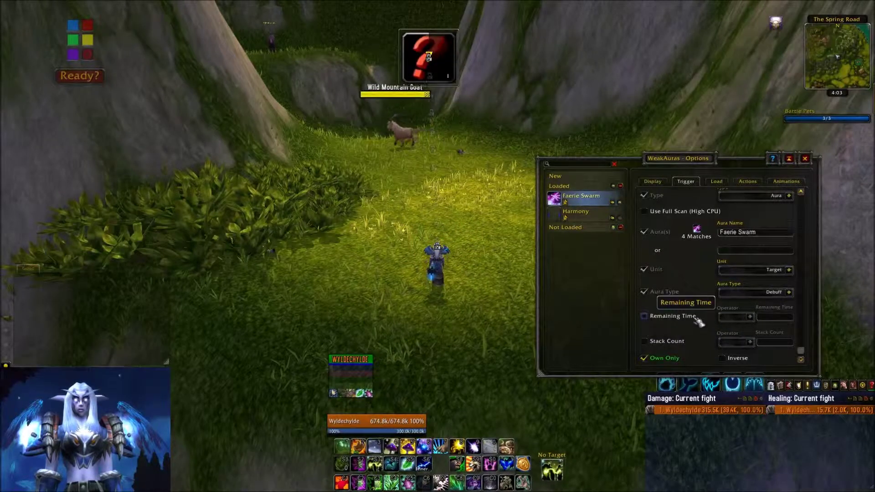
pyautogui.scroll(2, 700, 322)
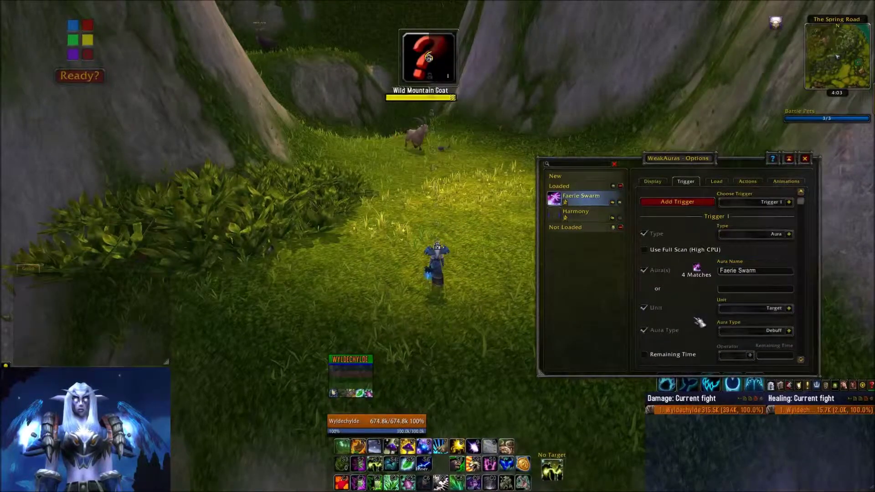
pyautogui.click(718, 182)
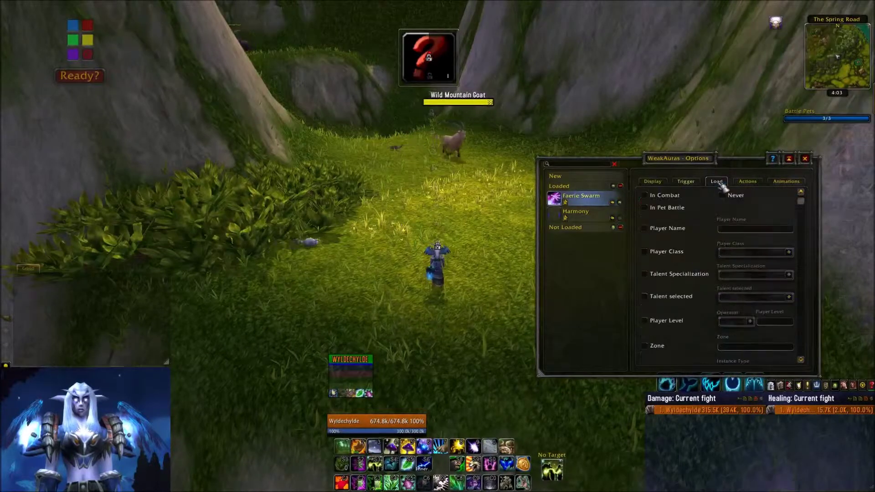
# Step: Load the aura only In Combat, for class Druid and Restoration specialization
pyautogui.click(678, 197)
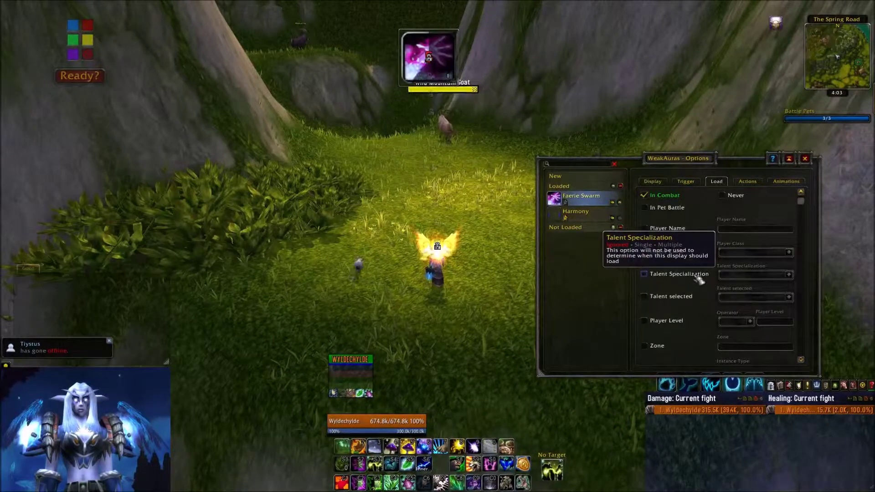
pyautogui.click(690, 253)
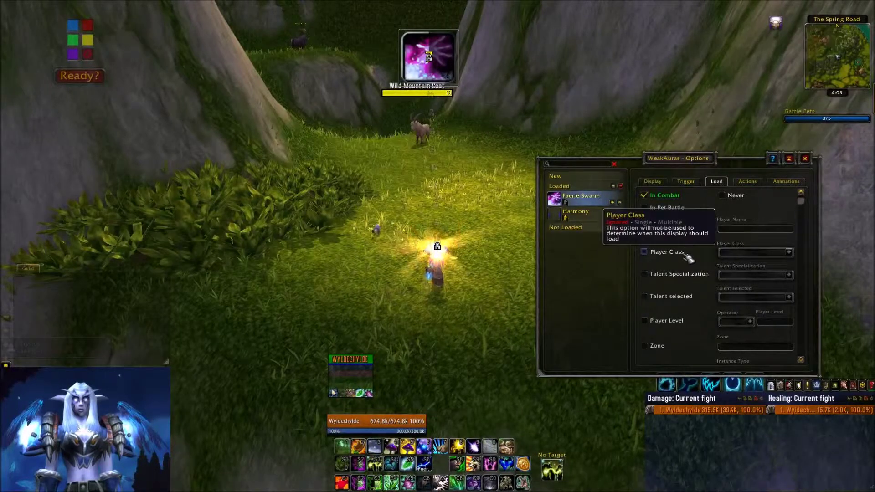
pyautogui.click(788, 252)
pyautogui.click(753, 279)
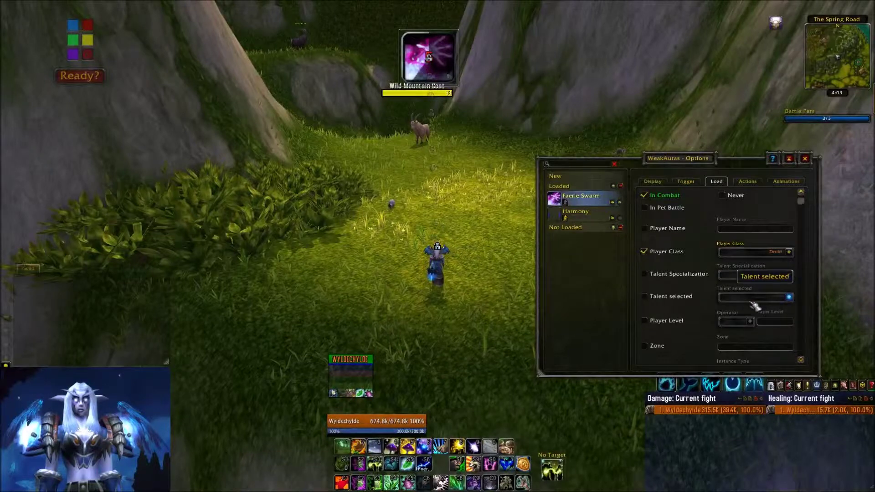
pyautogui.click(706, 276)
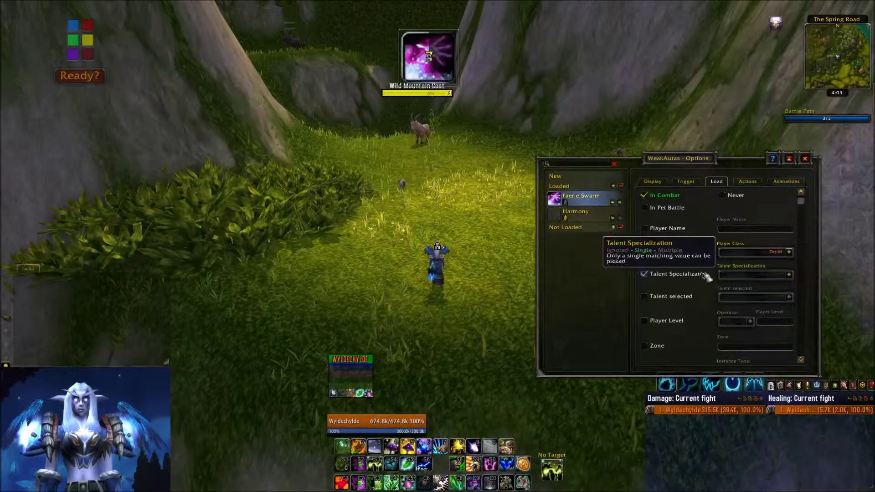
pyautogui.click(788, 274)
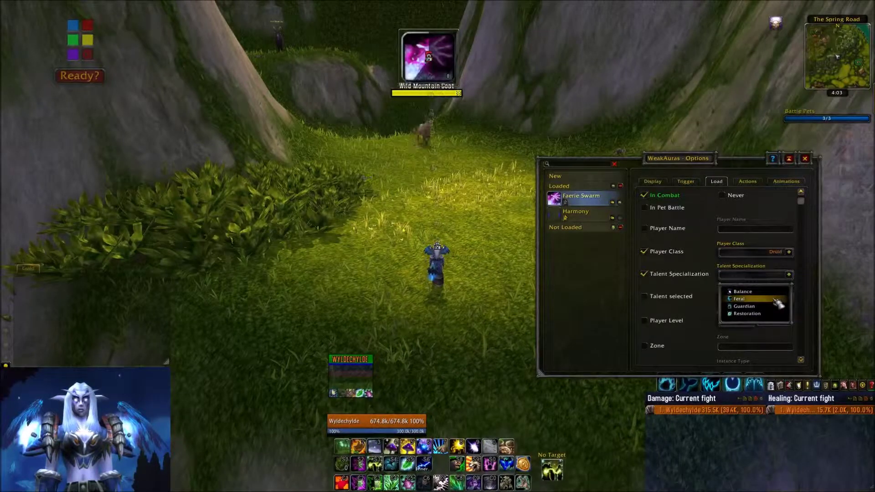
pyautogui.click(772, 314)
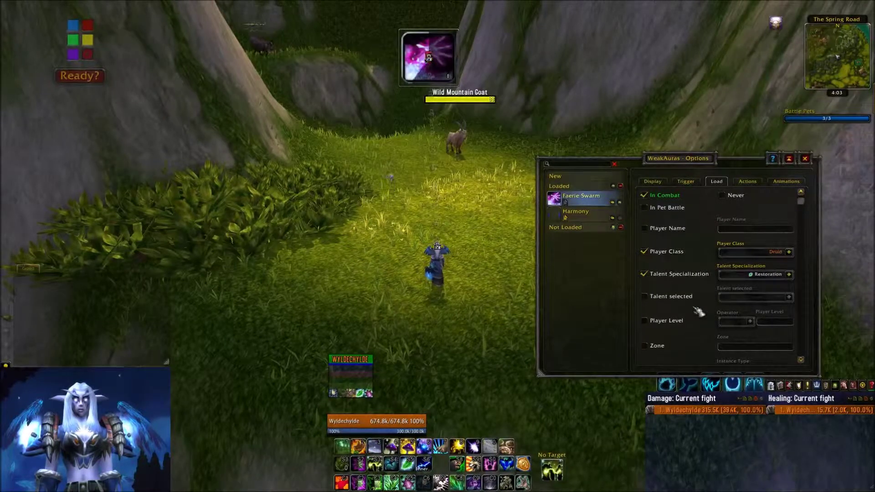
# Step: Review the Faerie Swarm Actions and Animations tabs, return to Display, and close the options
pyautogui.click(750, 182)
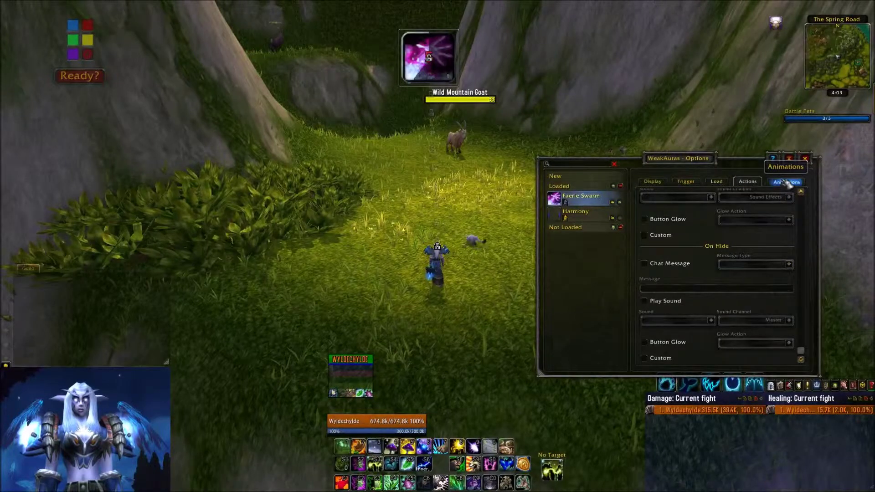
pyautogui.click(785, 182)
pyautogui.click(747, 181)
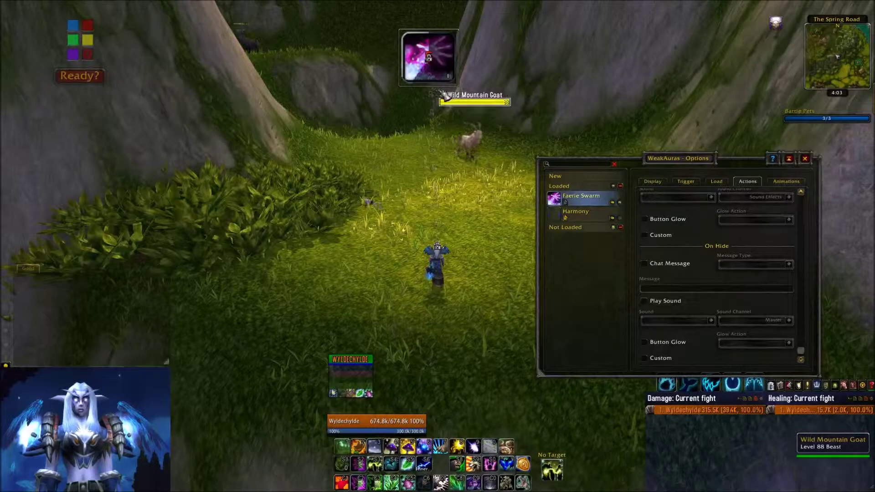
pyautogui.click(428, 57)
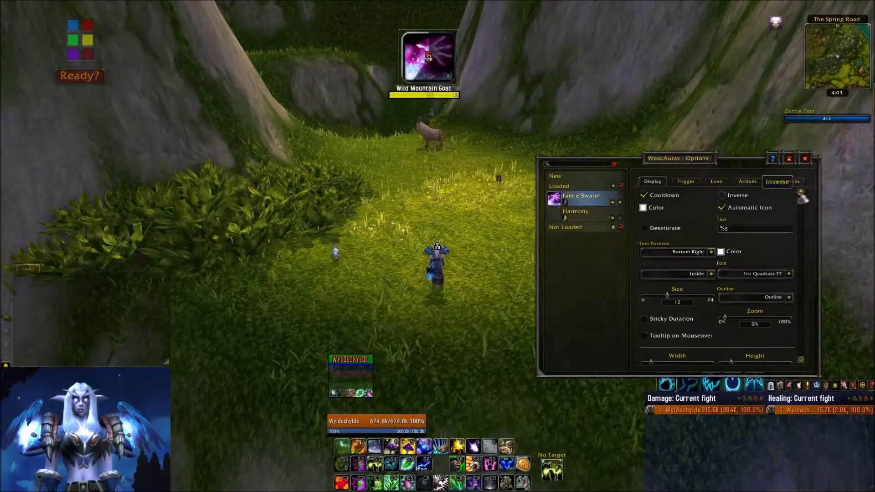
pyautogui.click(805, 159)
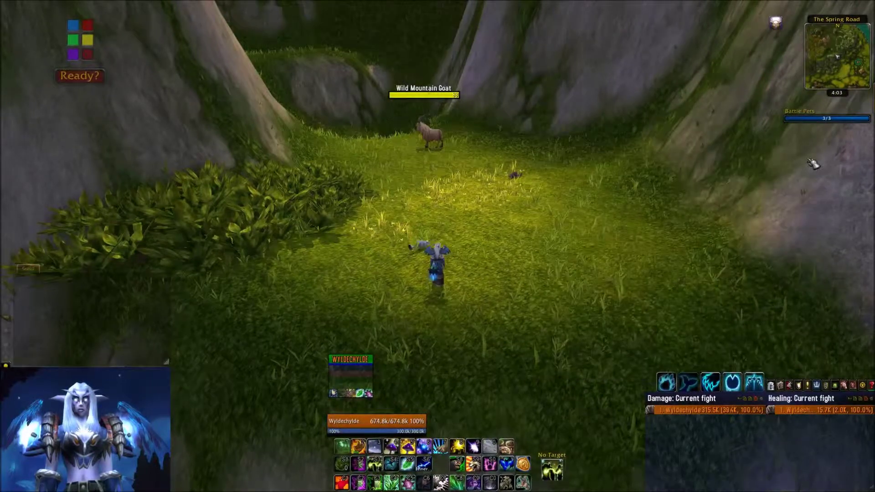
# Step: Cast Faerie Swarm on the Wild Mountain Goat, kill it with Moonfire and Wrath, and reopen /wa
pyautogui.click(437, 139)
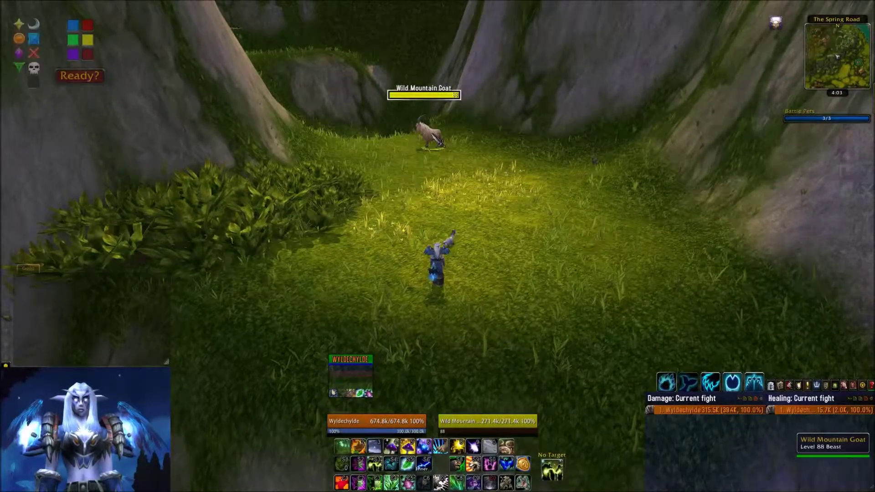
pyautogui.click(434, 447)
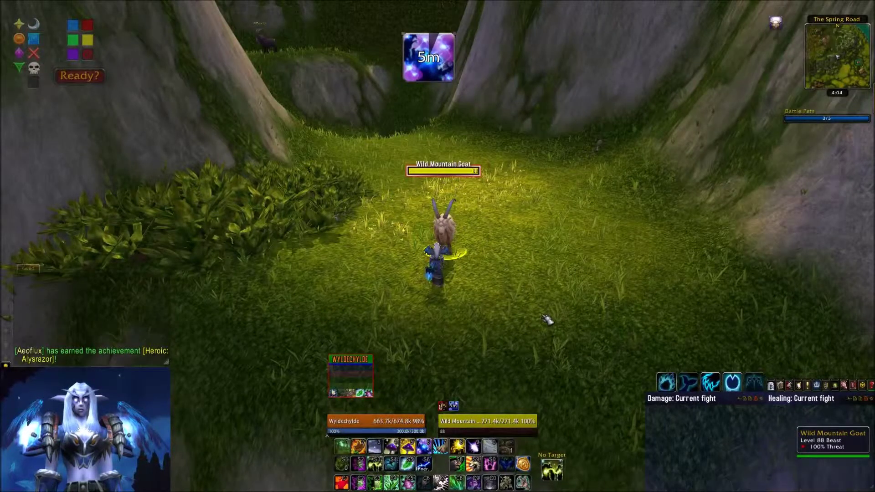
pyautogui.press('1')
pyautogui.press('2')
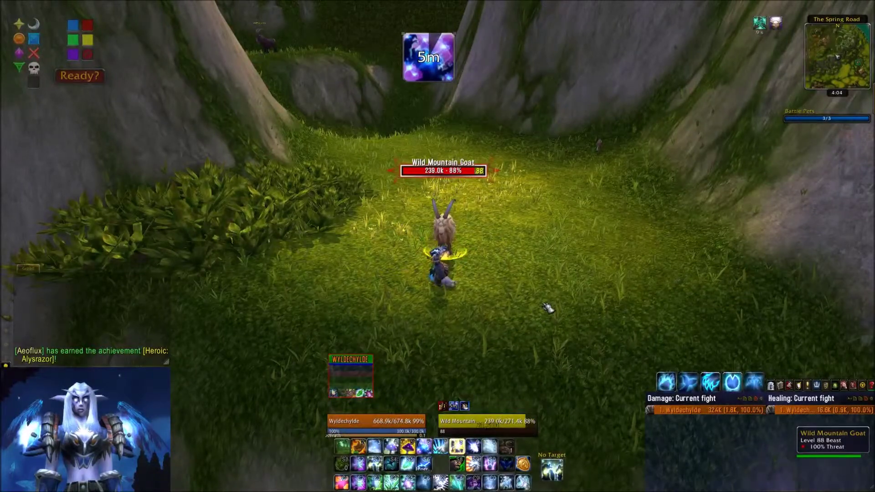
pyautogui.press('1')
pyautogui.press('1')
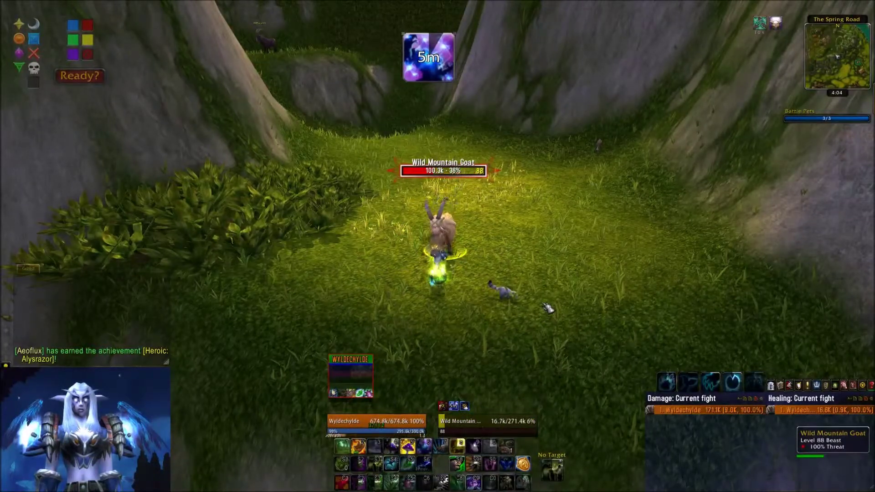
pyautogui.press('1')
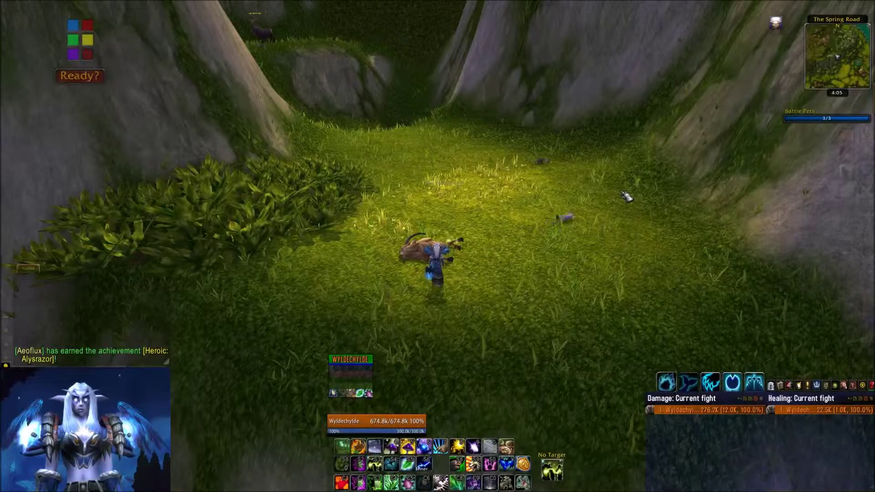
pyautogui.write('/wa')
pyautogui.press('Return')
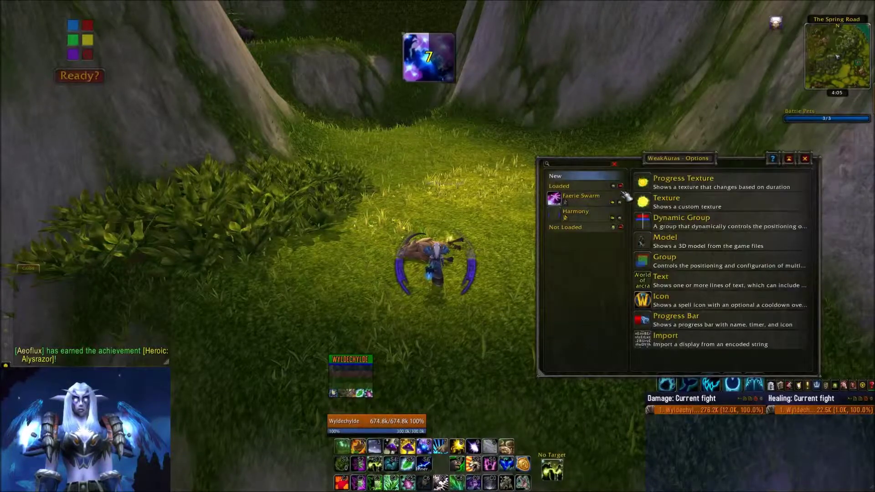
# Step: Paste the aura group string into New > Import, dismiss the Lua error, and import it
pyautogui.click(681, 337)
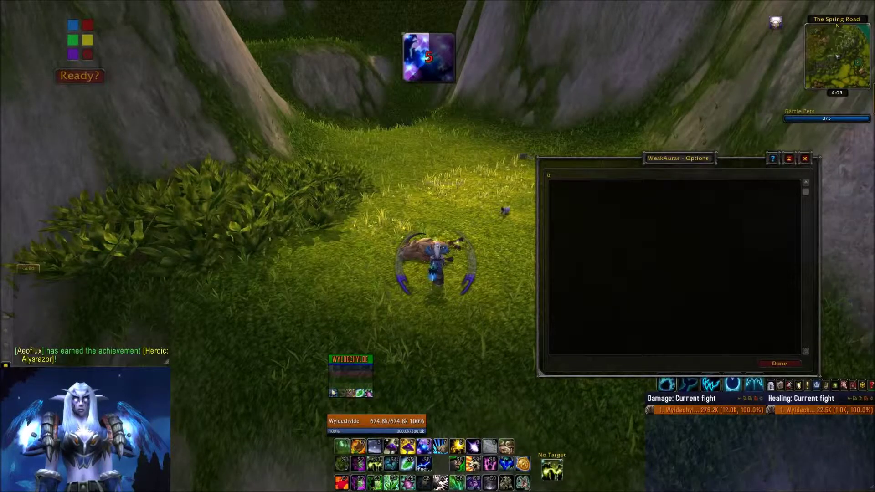
pyautogui.click(711, 228)
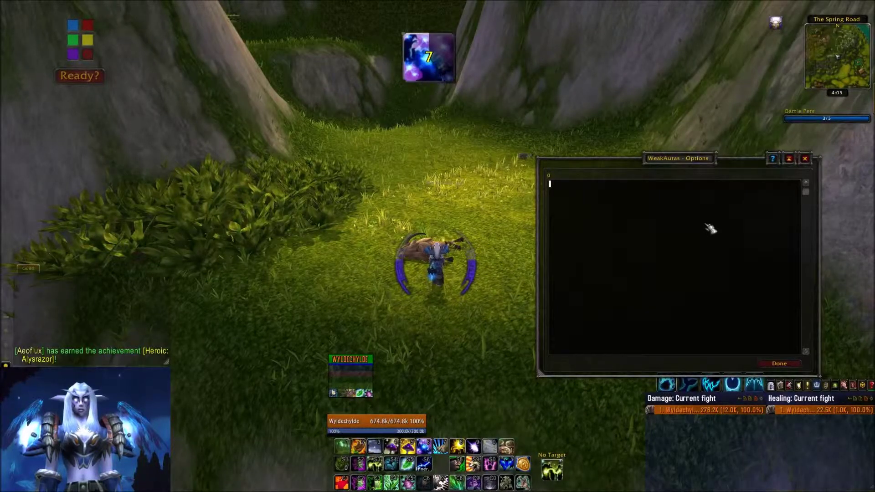
pyautogui.hotkey('ctrl', 'v')
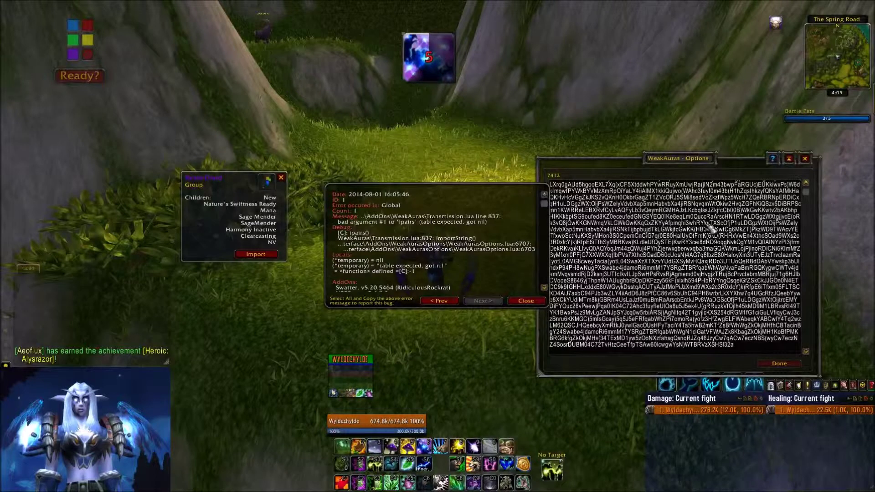
pyautogui.click(526, 301)
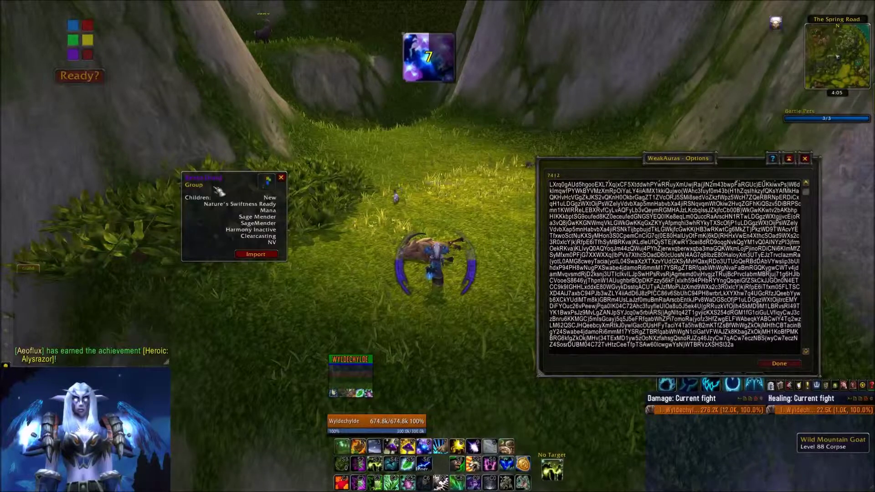
pyautogui.moveTo(220, 181); pyautogui.dragTo(258, 174)
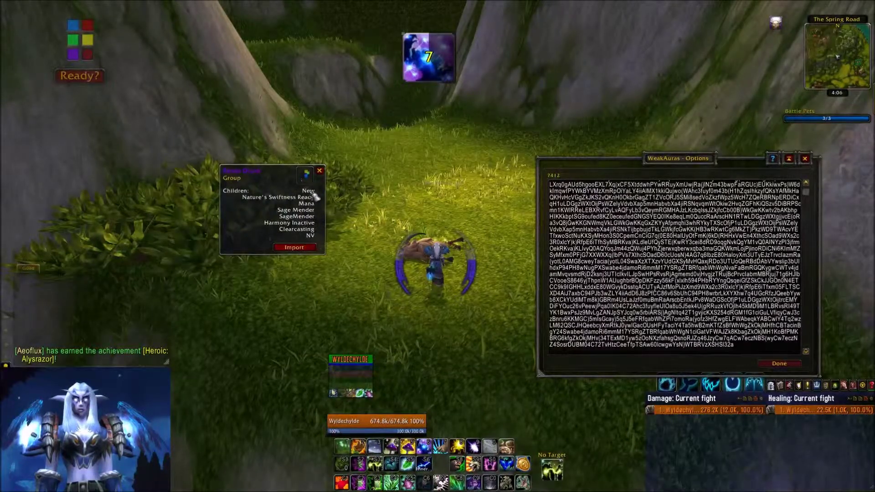
pyautogui.click(294, 248)
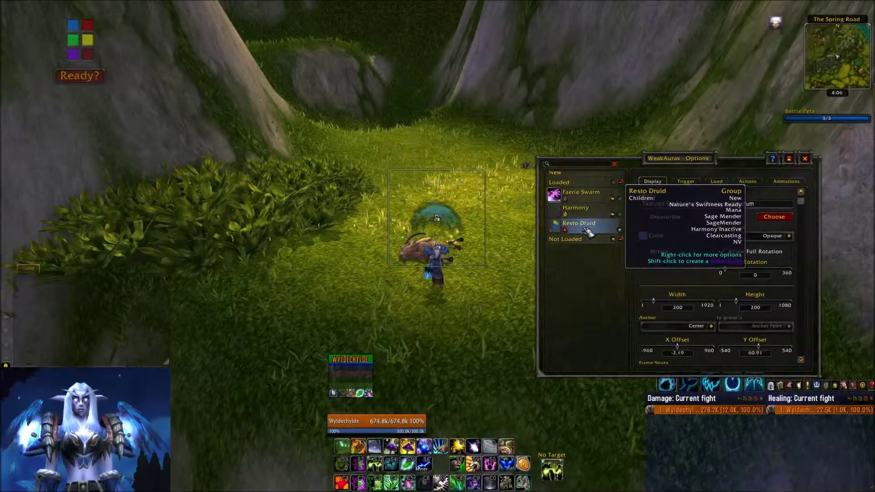
# Step: Select the Resto Druid group, then expand and collapse its list of eight child auras
pyautogui.click(587, 228)
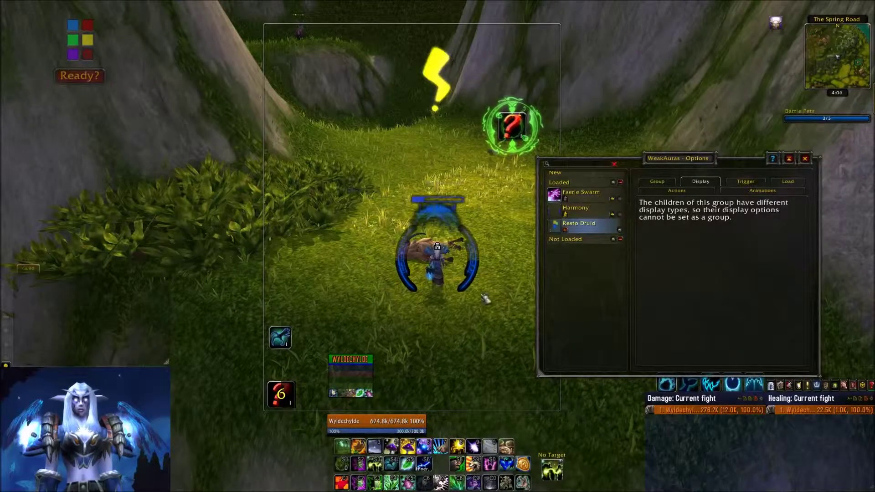
pyautogui.click(565, 230)
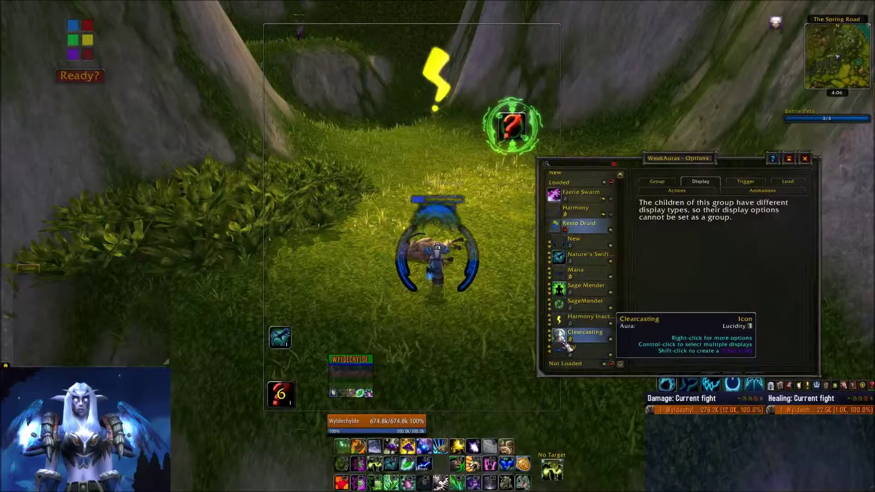
pyautogui.click(565, 230)
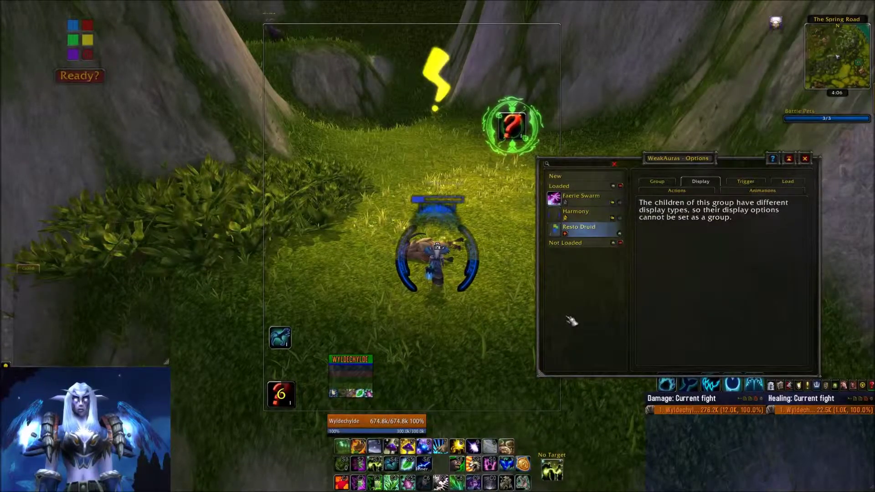